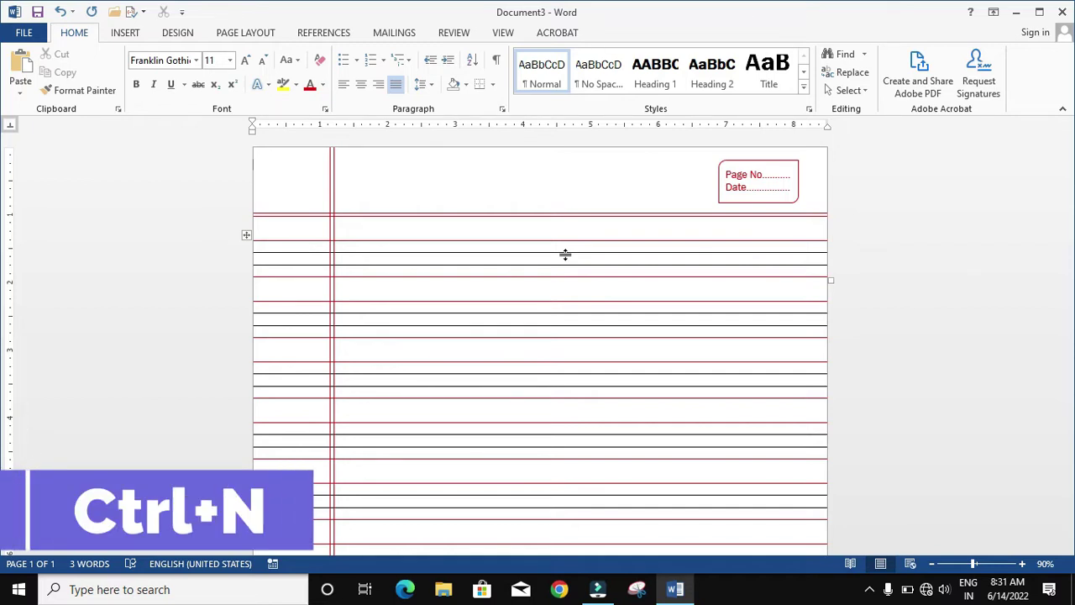
Create a new blank document, Document8, with Ctrl+N.
key(ctrl+n)
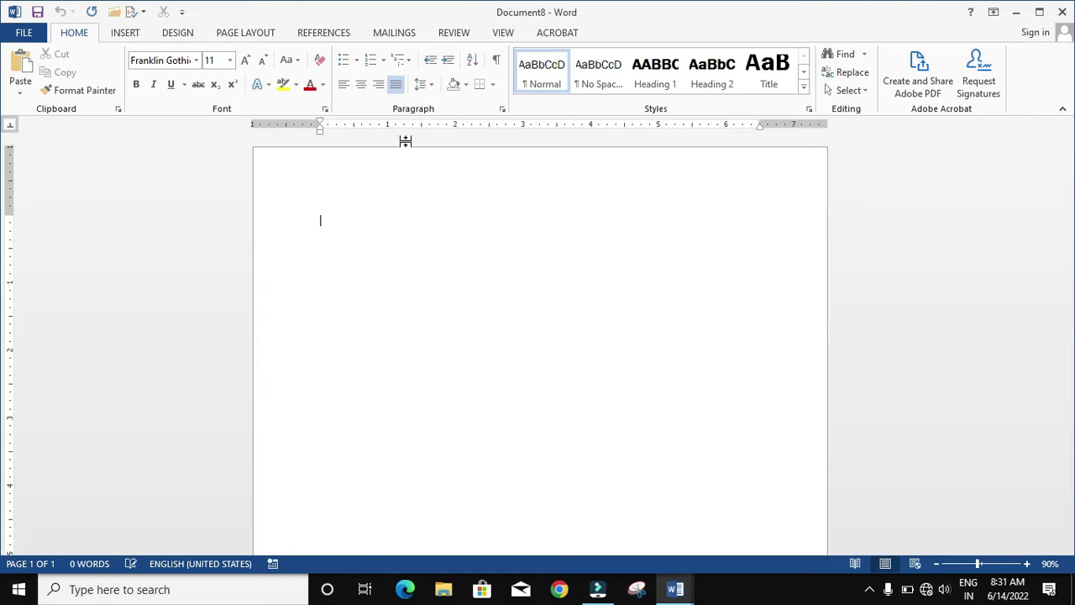
Set the top, bottom, left and right page margins all to 0 through Custom Margins.
click(243, 36)
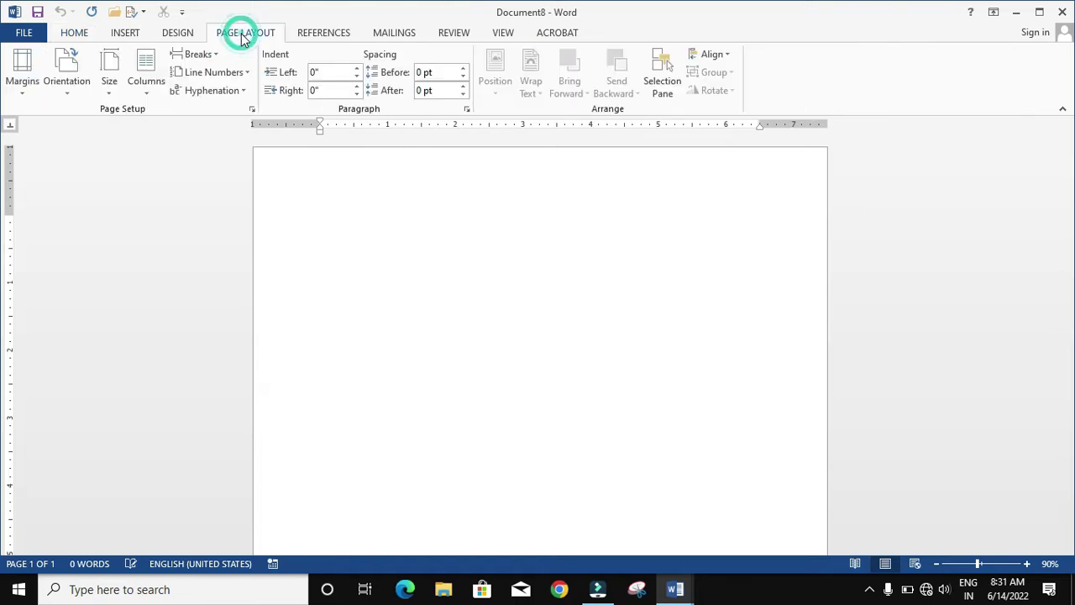
click(24, 93)
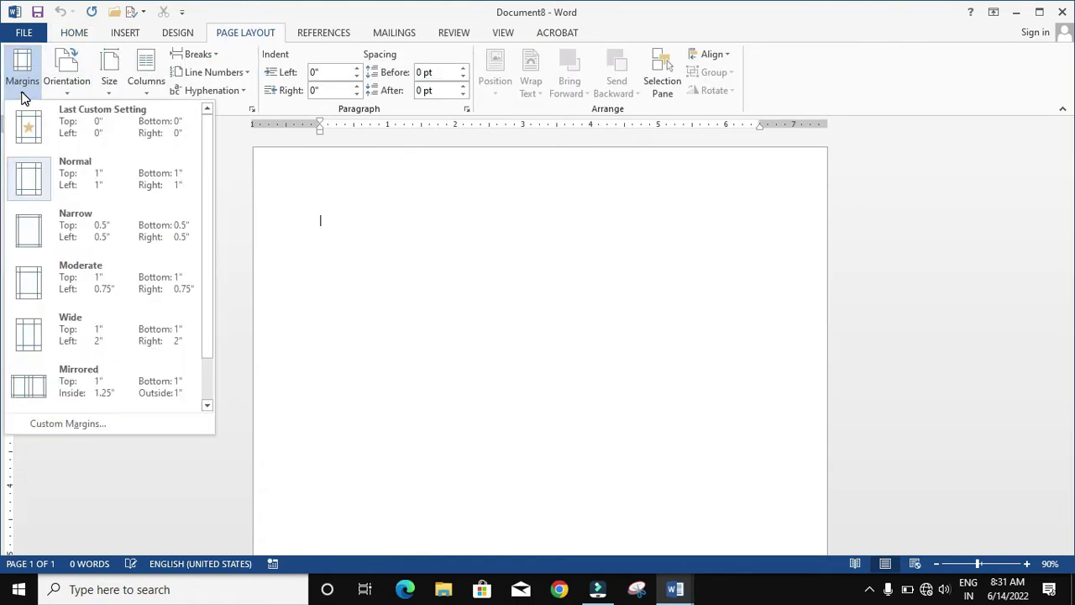
click(119, 424)
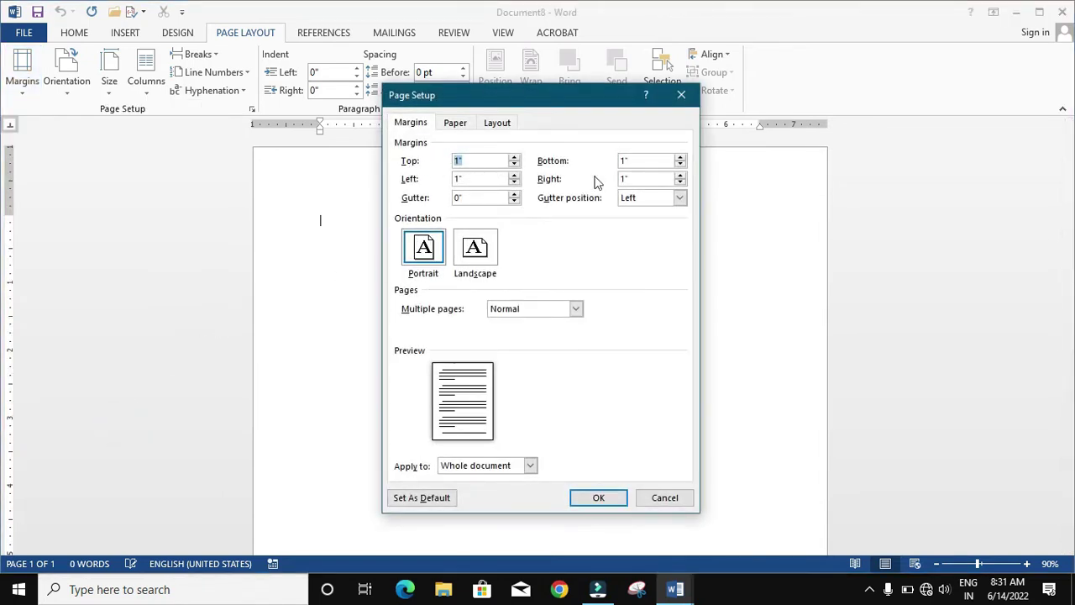
click(472, 161)
key(Tab)
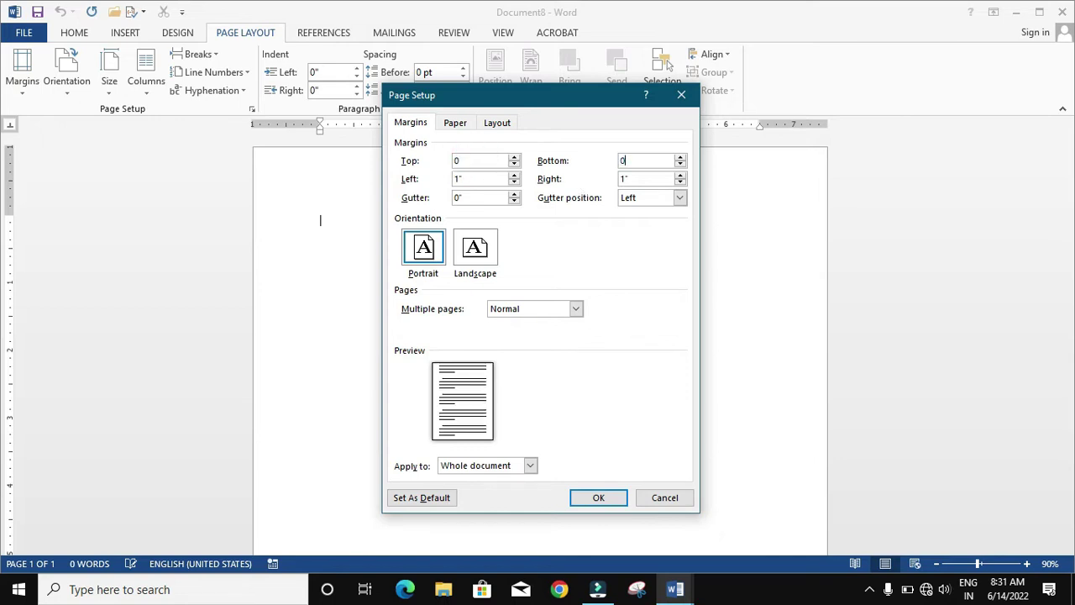
key(Tab)
click(598, 499)
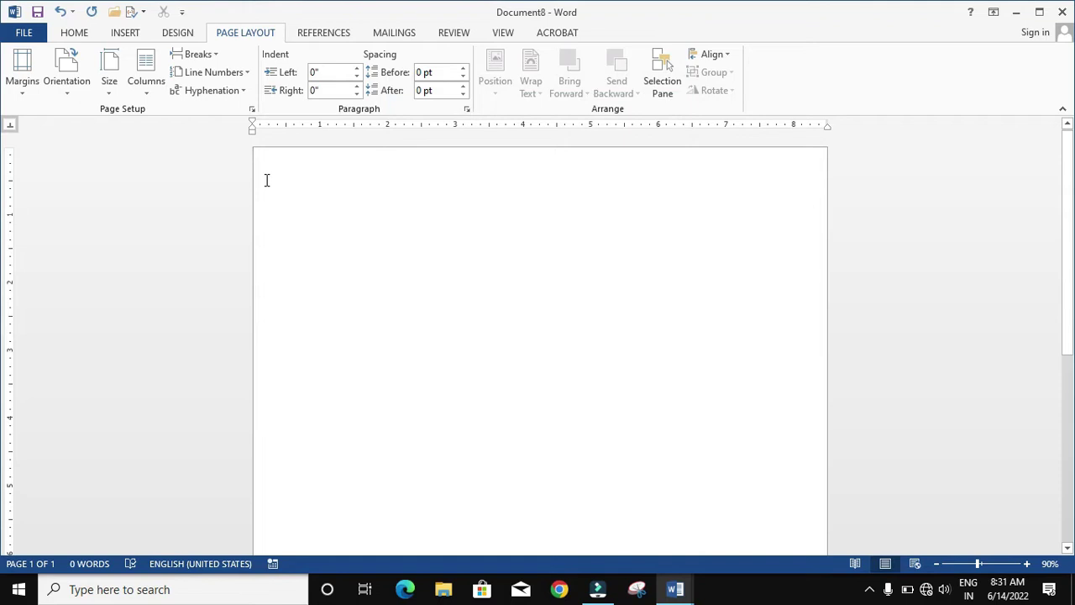
Type a few stray test characters on the blank page, then delete them.
text(ghdf)
key(BackSpace)
key(BackSpace)
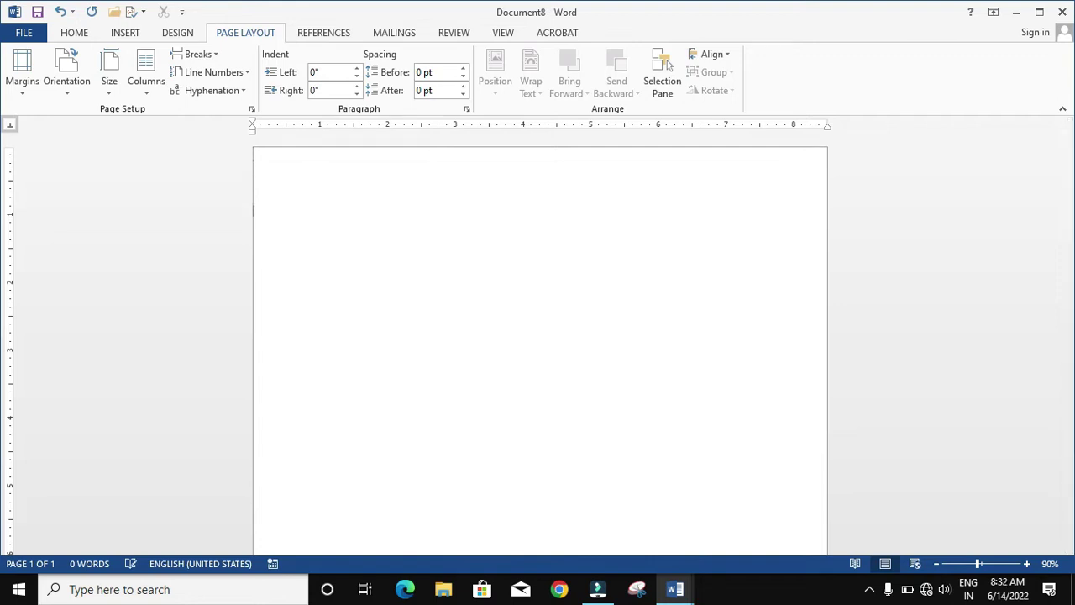
text(dg)
key(BackSpace)
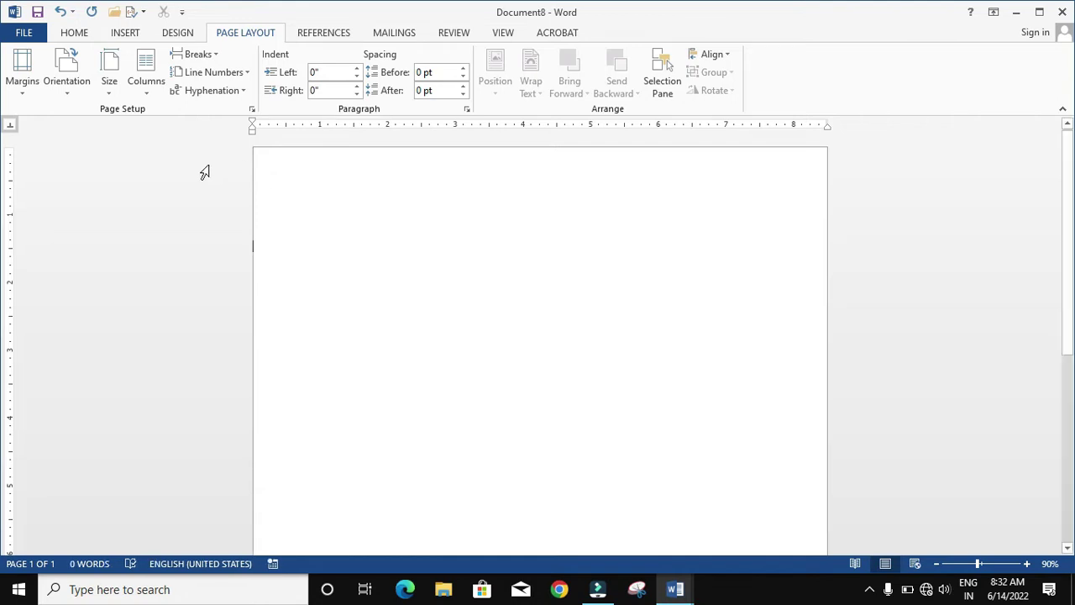
Insert a one-column, three-row table at the top of the page.
click(122, 34)
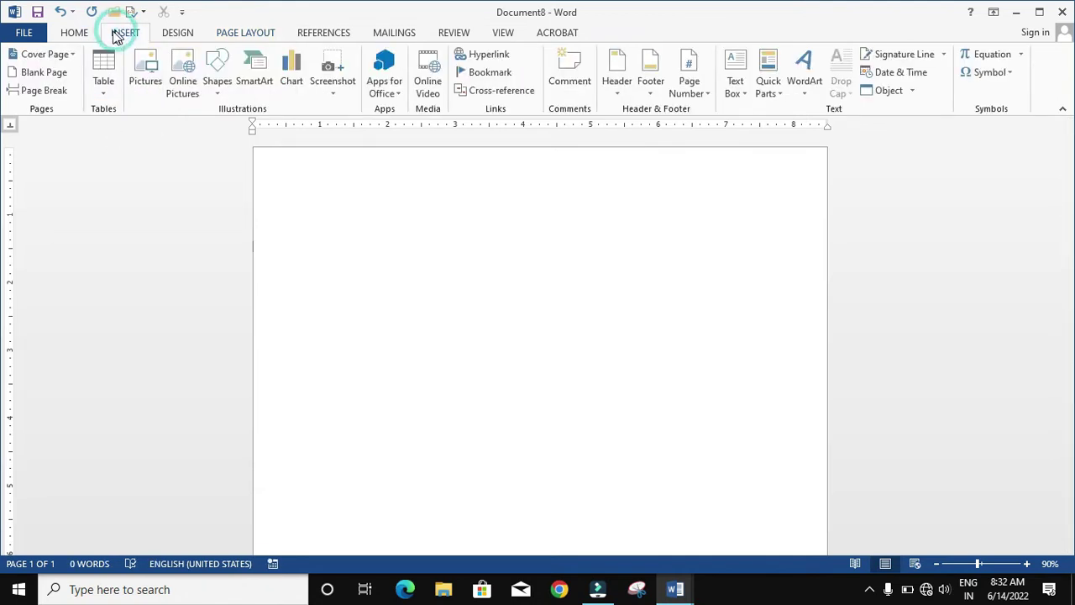
click(105, 80)
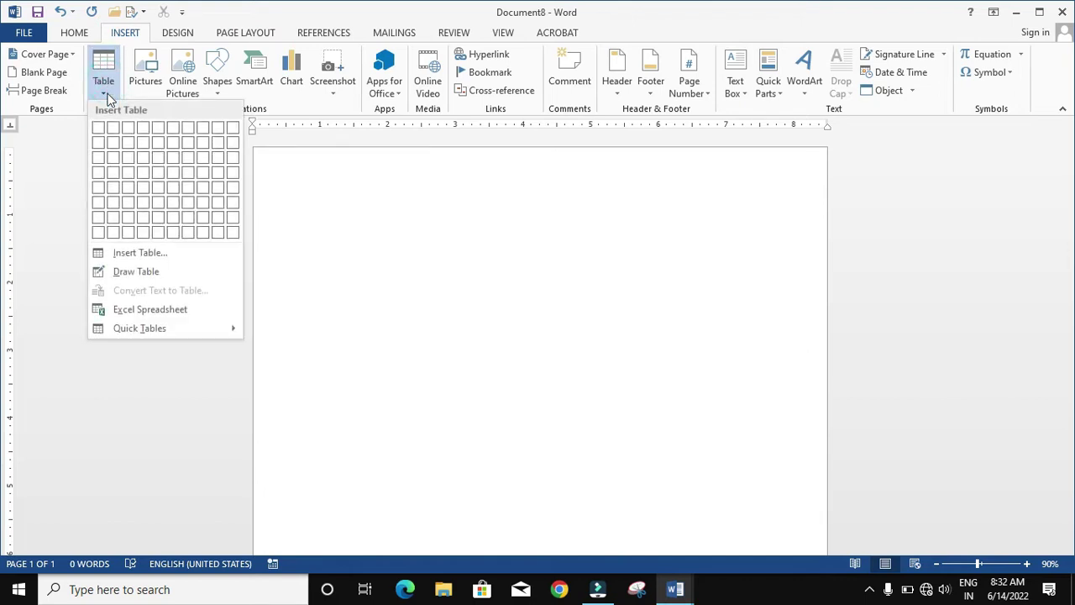
click(98, 157)
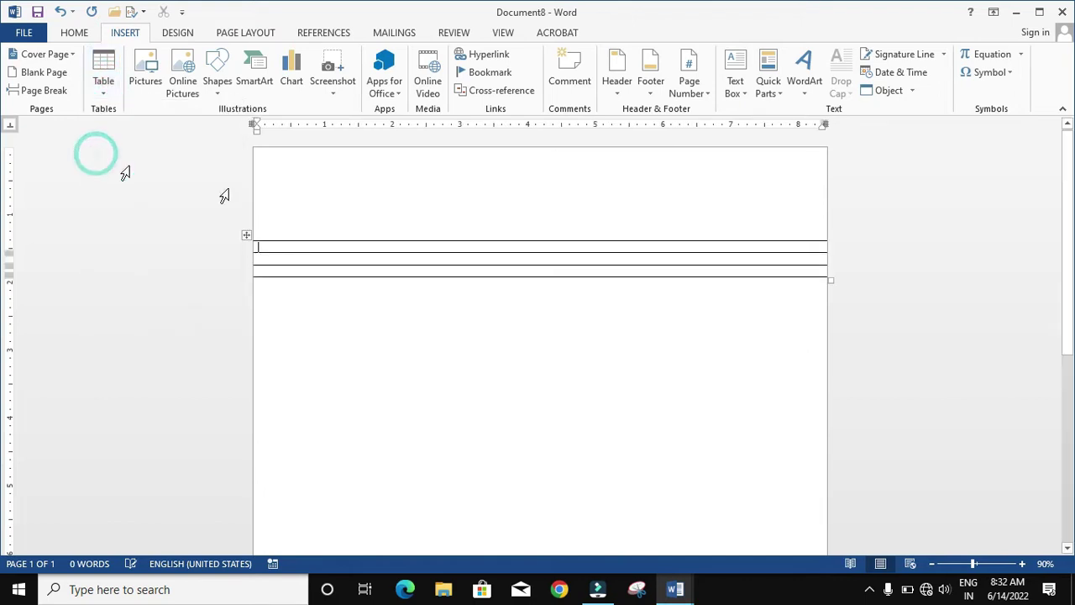
ctrl+scroll(608, 239, up, 3)
ctrl+scroll(607, 239, up, 5)
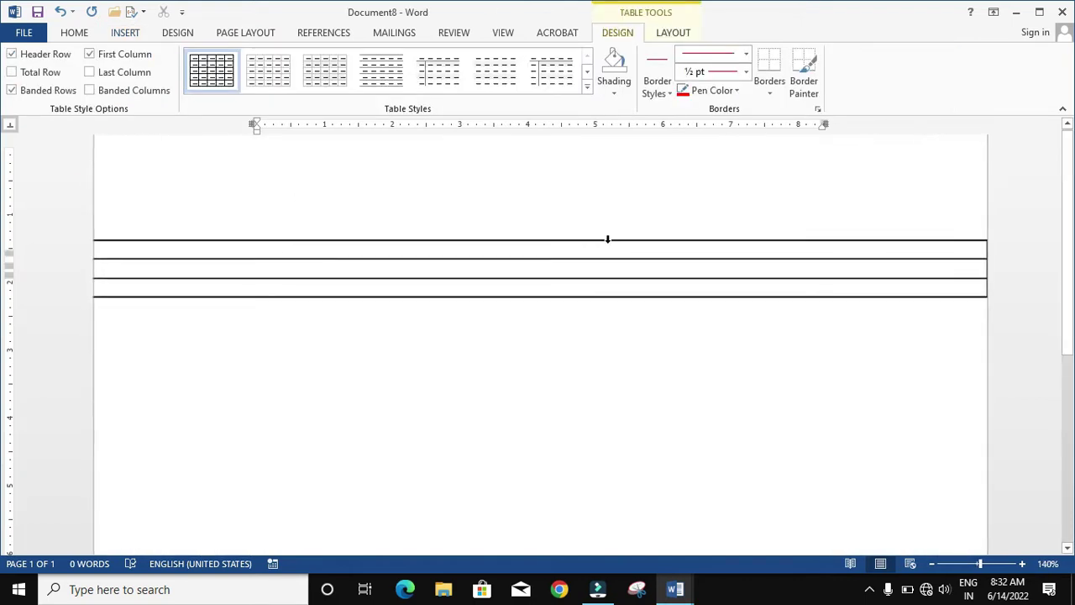
ctrl+scroll(607, 239, up, 5)
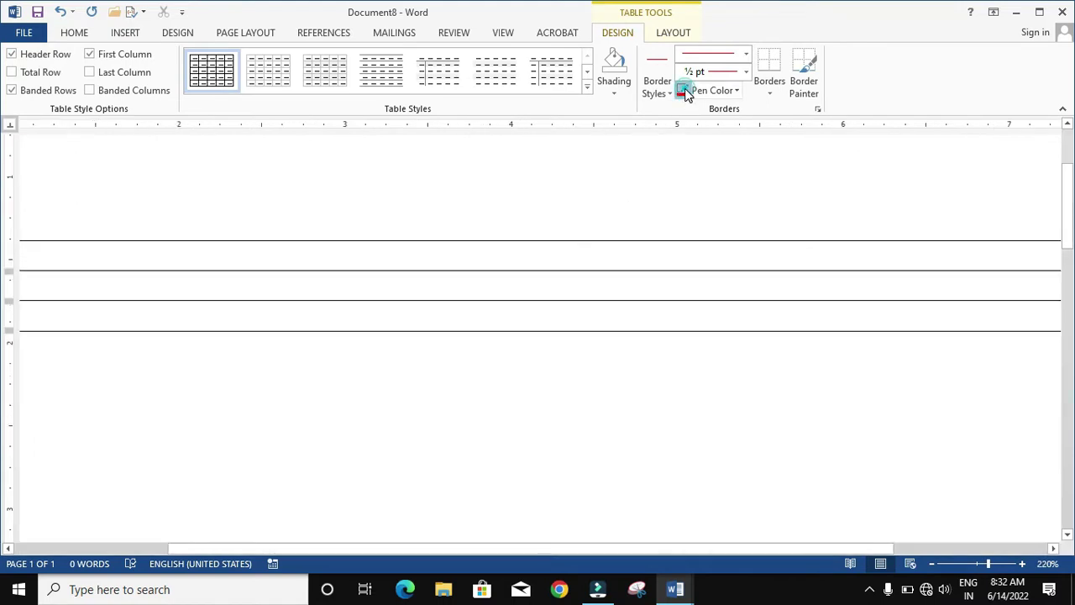
Use Border Painter to apply the border style to the table's top line.
click(804, 84)
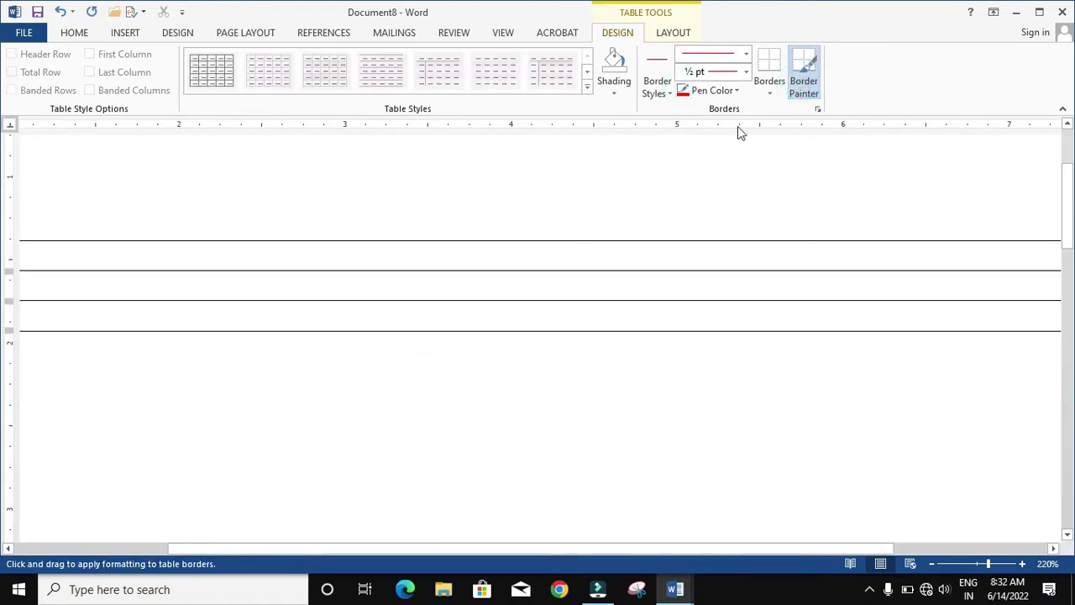
scroll(619, 225, up, 5)
ctrl+scroll(619, 225, up, 5)
ctrl+scroll(626, 228, up, 4)
ctrl+scroll(633, 231, up, 4)
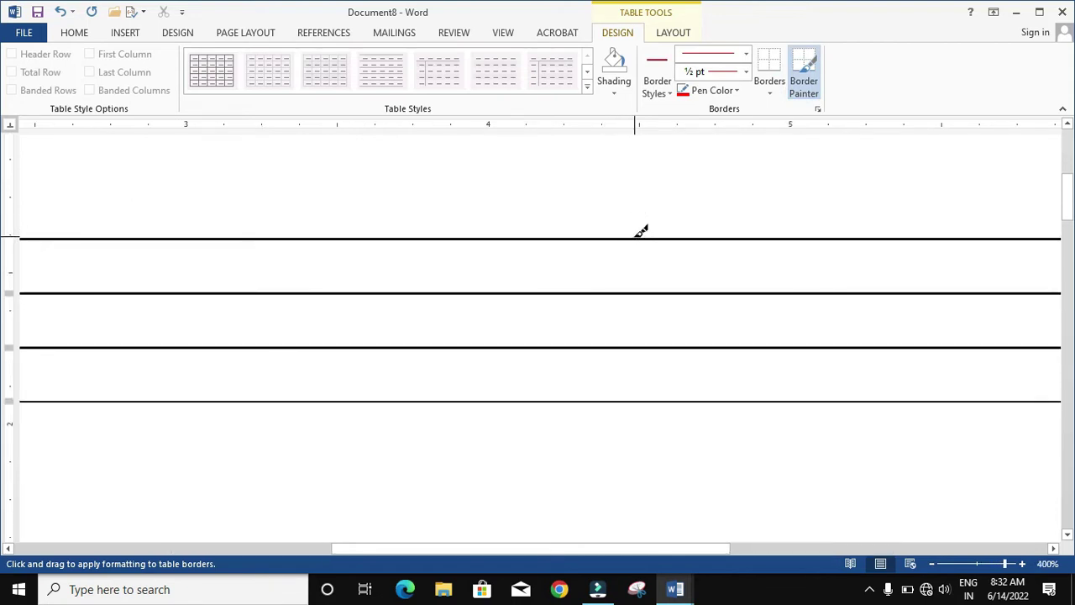
click(633, 235)
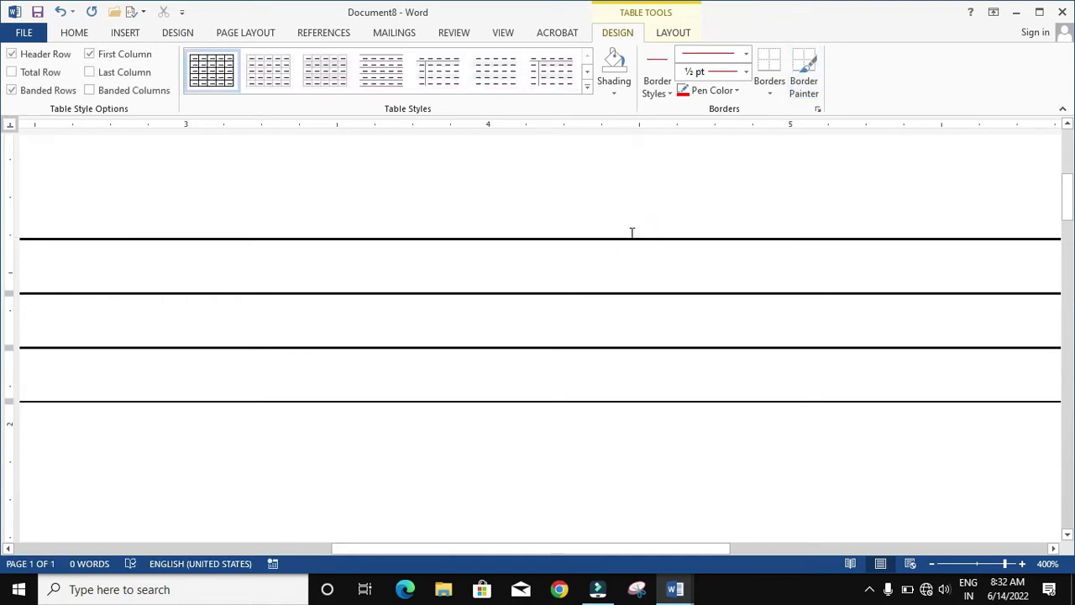
click(803, 74)
ctrl+scroll(622, 225, up, 2)
ctrl+scroll(622, 225, up, 4)
ctrl+scroll(622, 227, up, 4)
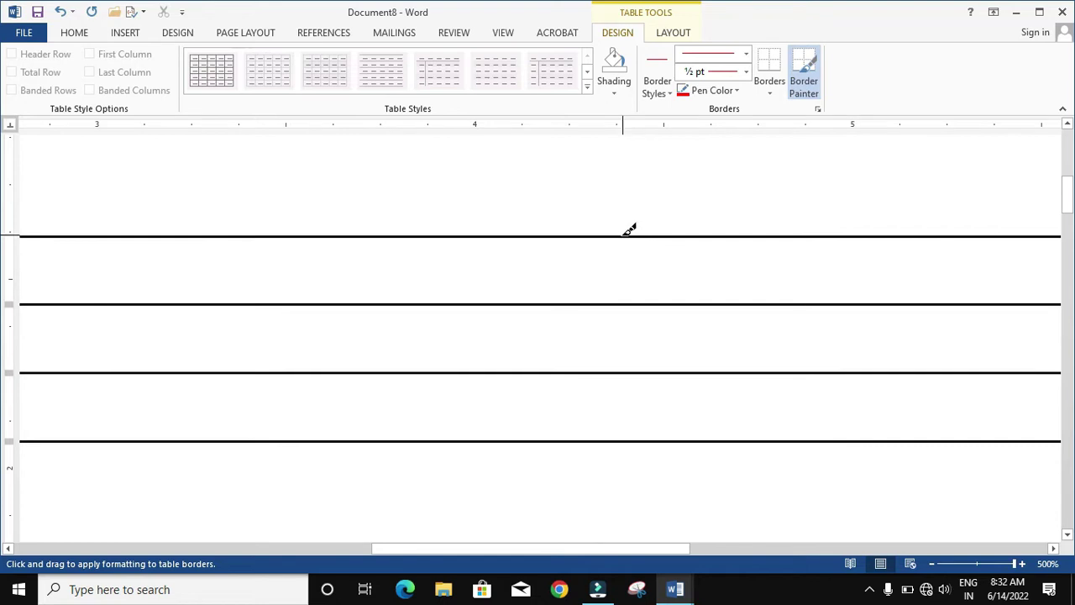
Change the border pen colour to red.
click(623, 234)
click(716, 91)
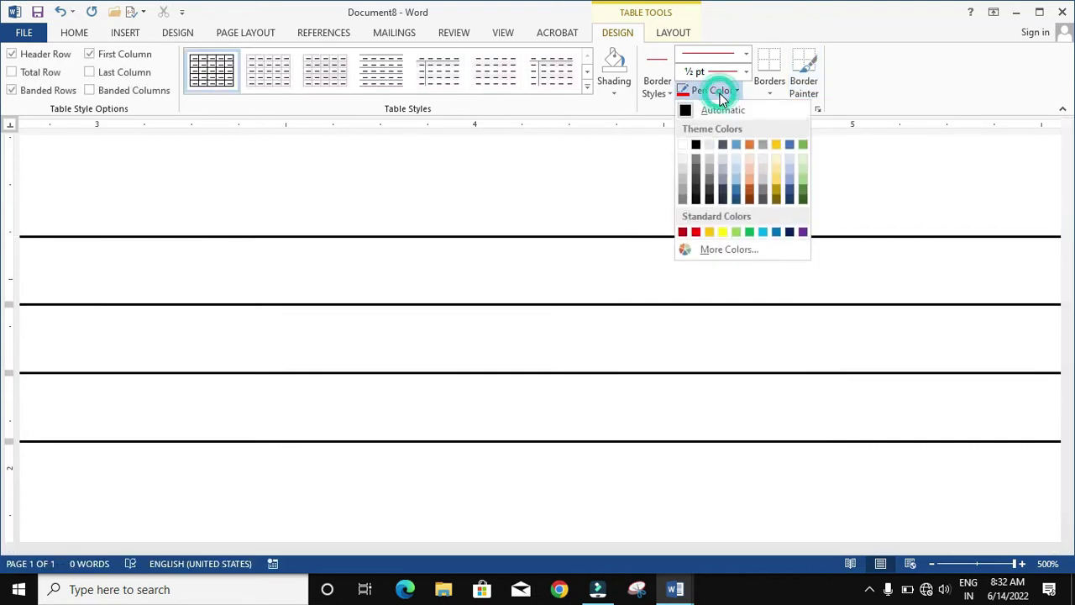
click(701, 235)
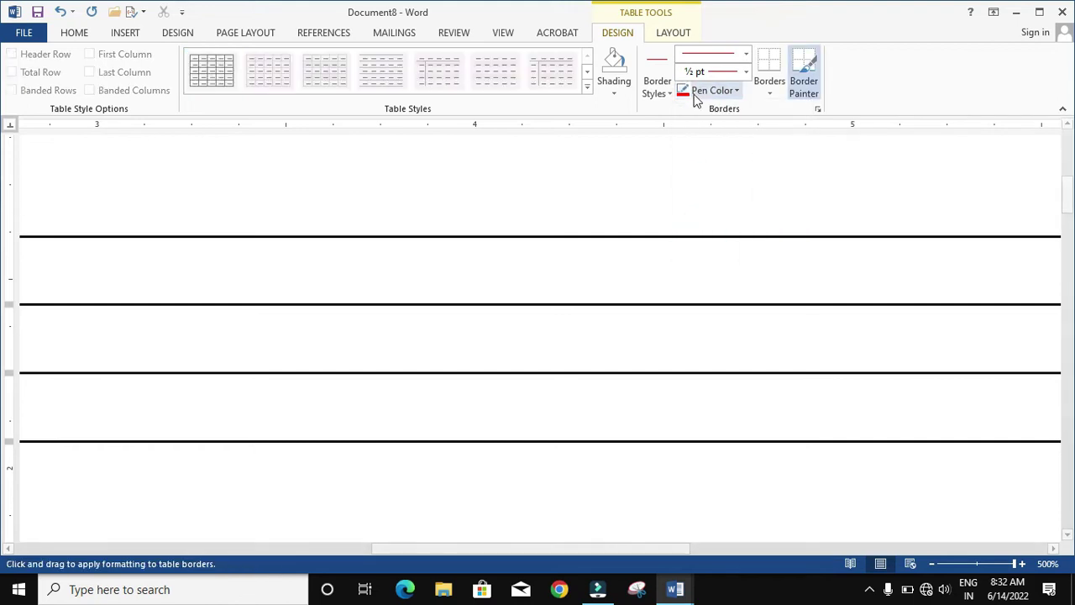
click(621, 221)
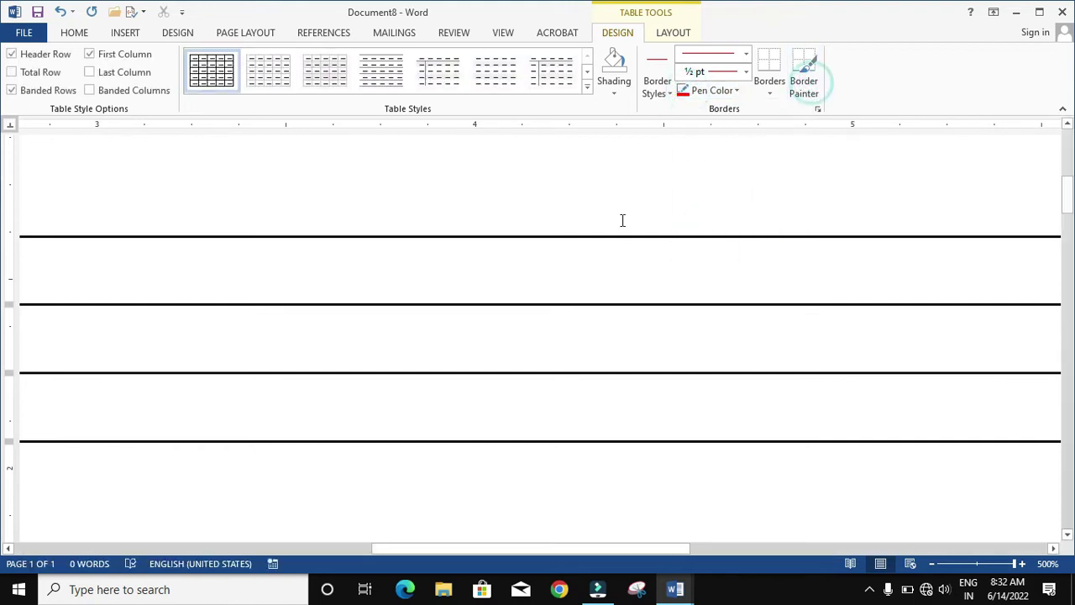
Paint the table's top and bottom border lines red with Border Painter.
click(802, 74)
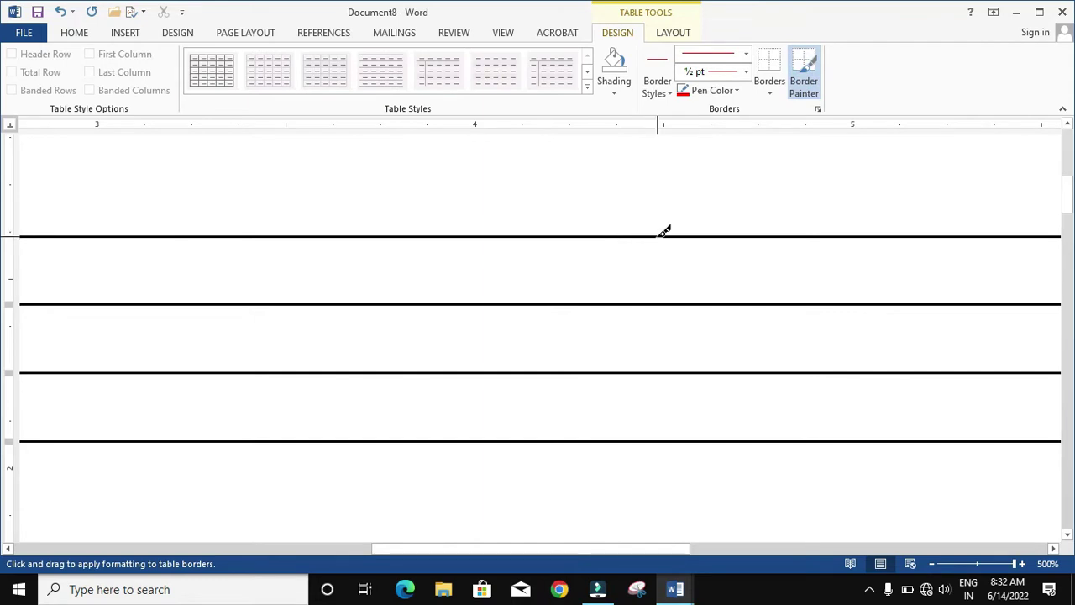
click(662, 235)
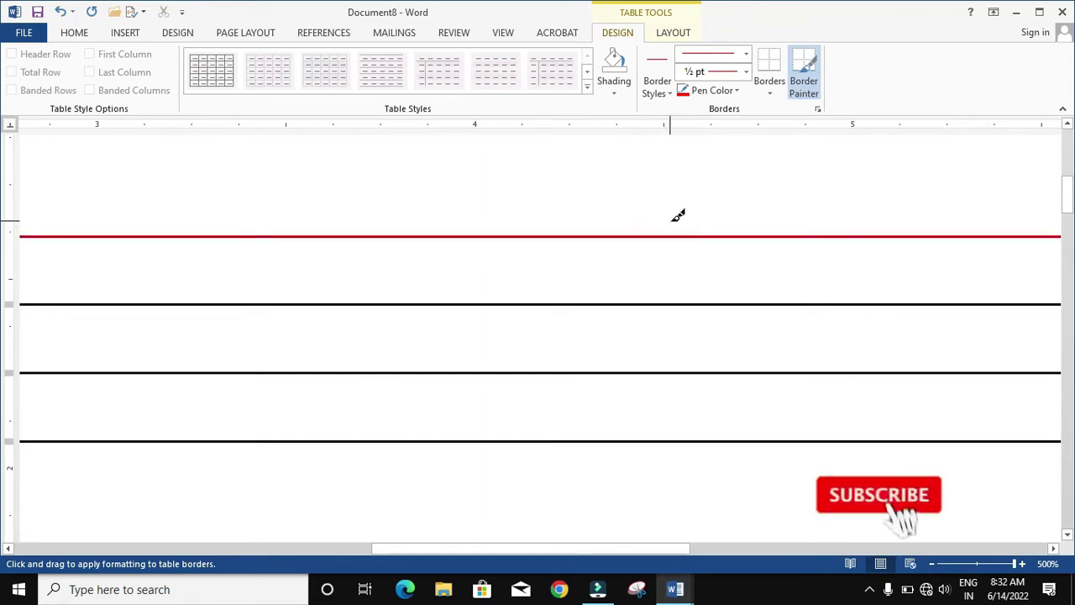
scroll(678, 218, down, 3)
scroll(685, 223, up, 3)
scroll(682, 272, down, 6)
scroll(681, 269, up, 3)
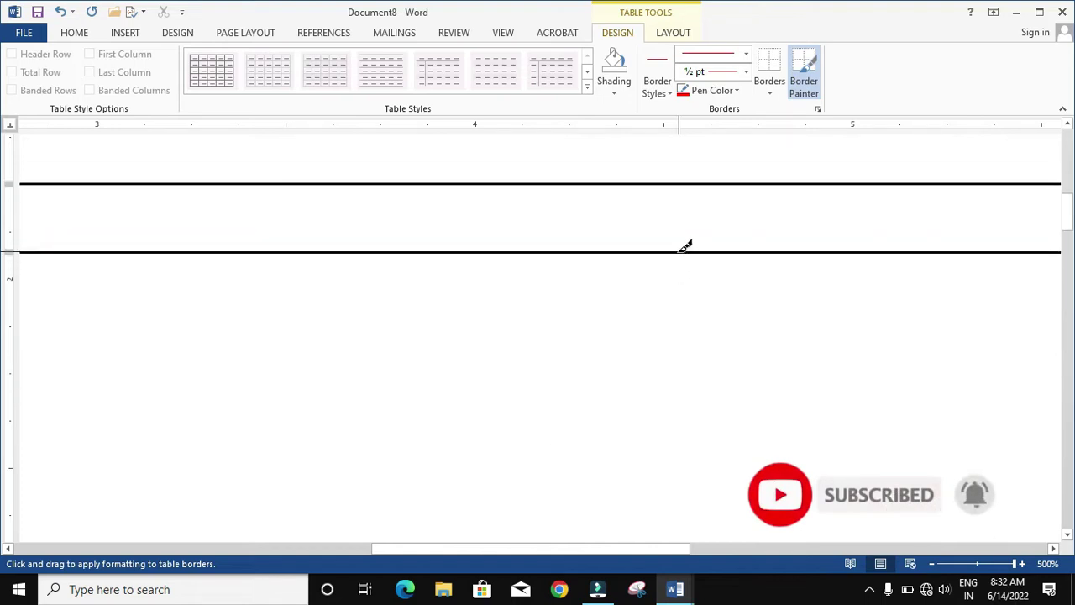
click(682, 250)
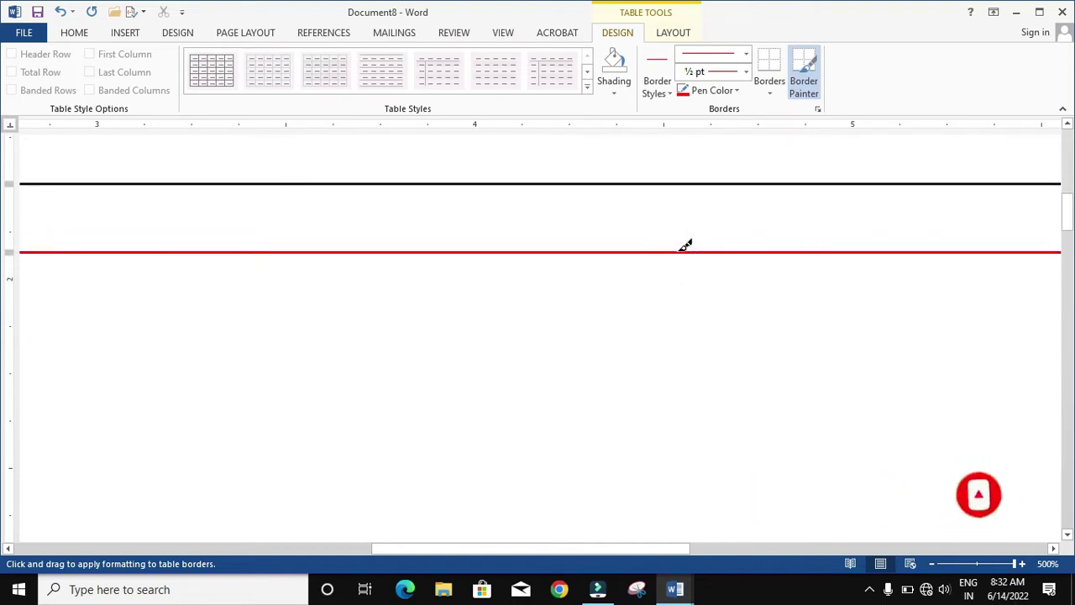
scroll(685, 246, down, 8)
scroll(687, 245, down, 11)
scroll(686, 243, down, 19)
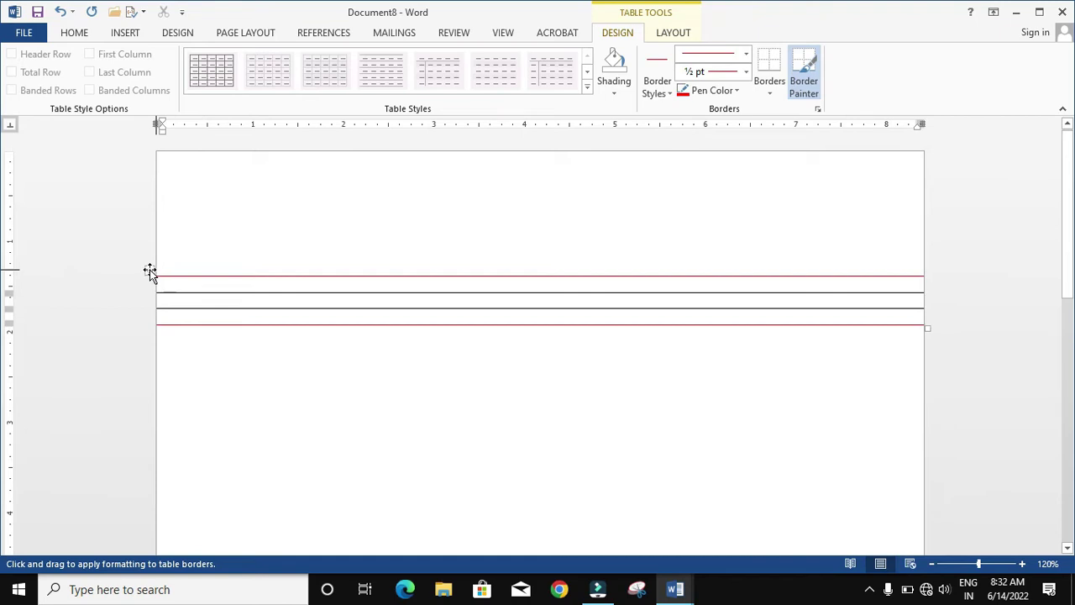
Exit Border Painter, select the four-line table, and add an empty paragraph below it.
key(Escape)
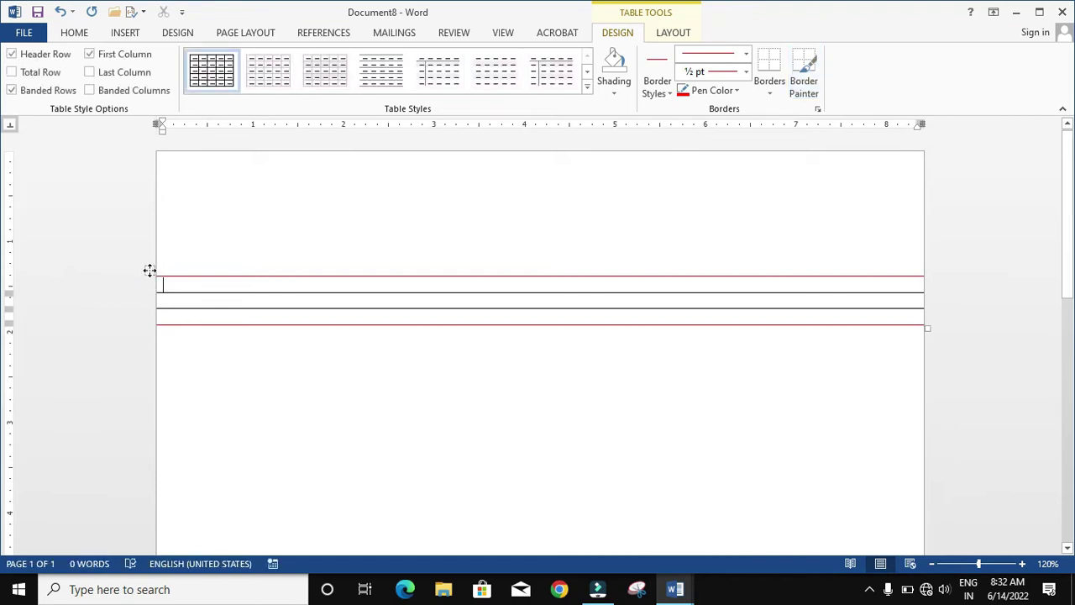
click(150, 270)
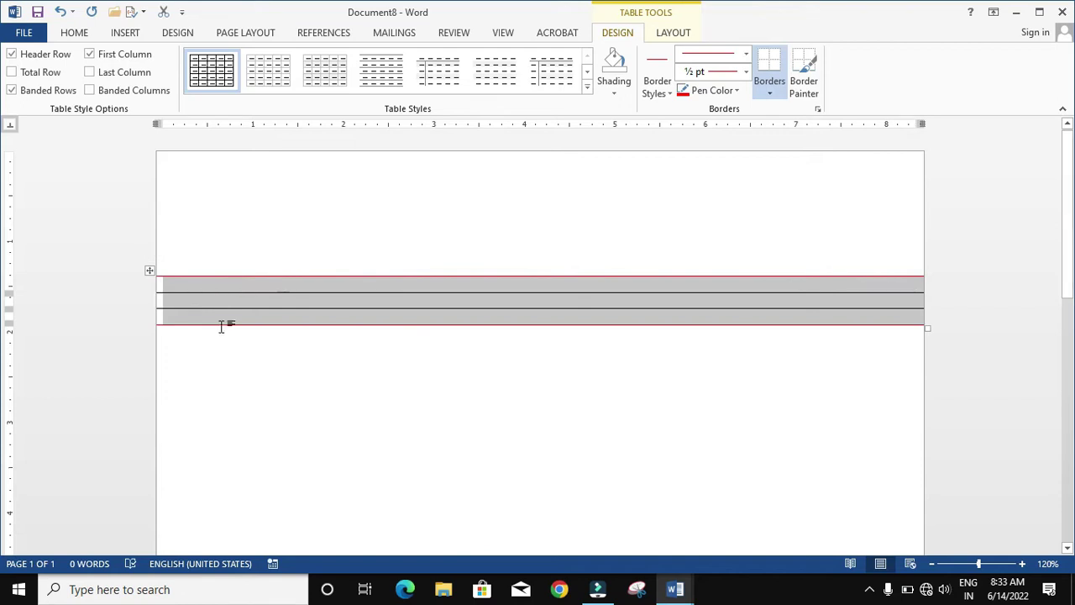
click(166, 342)
key(Return)
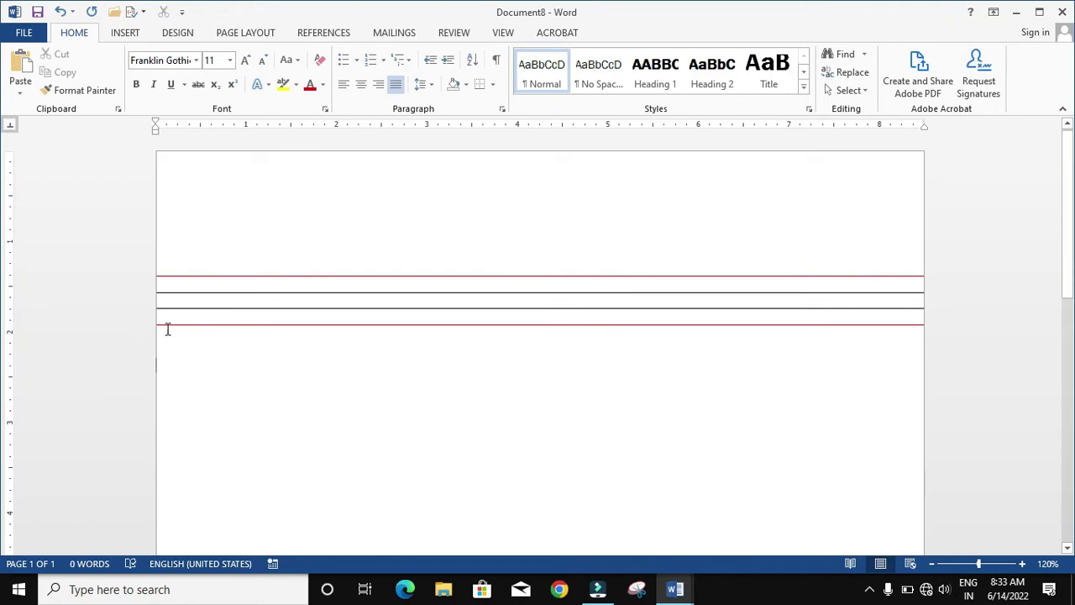
click(158, 330)
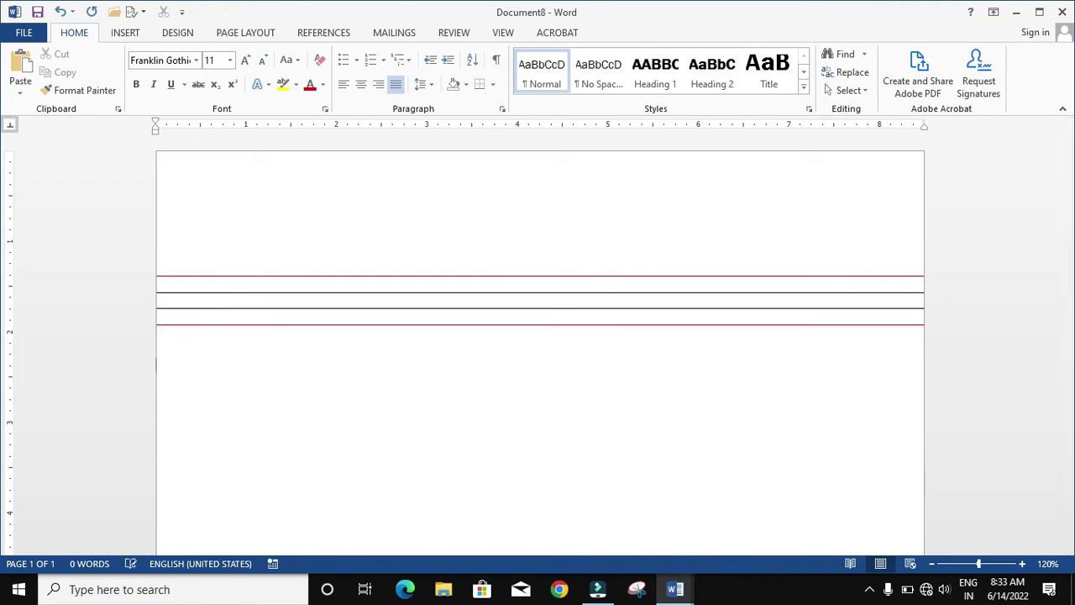
Paste four more copies of the four-line group, separated by blank lines.
key(ctrl+v)
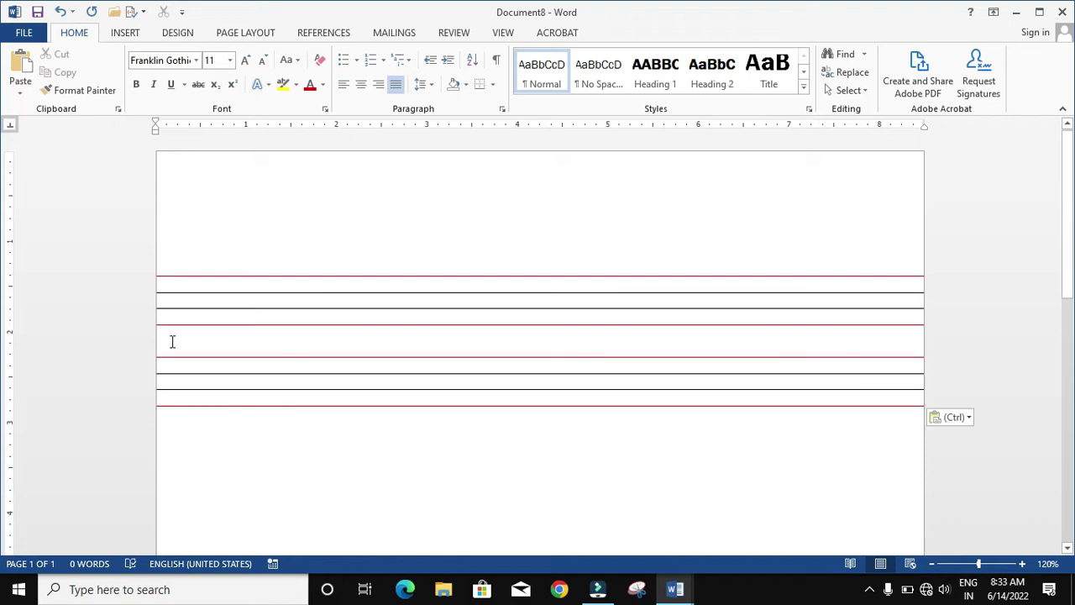
key(Escape)
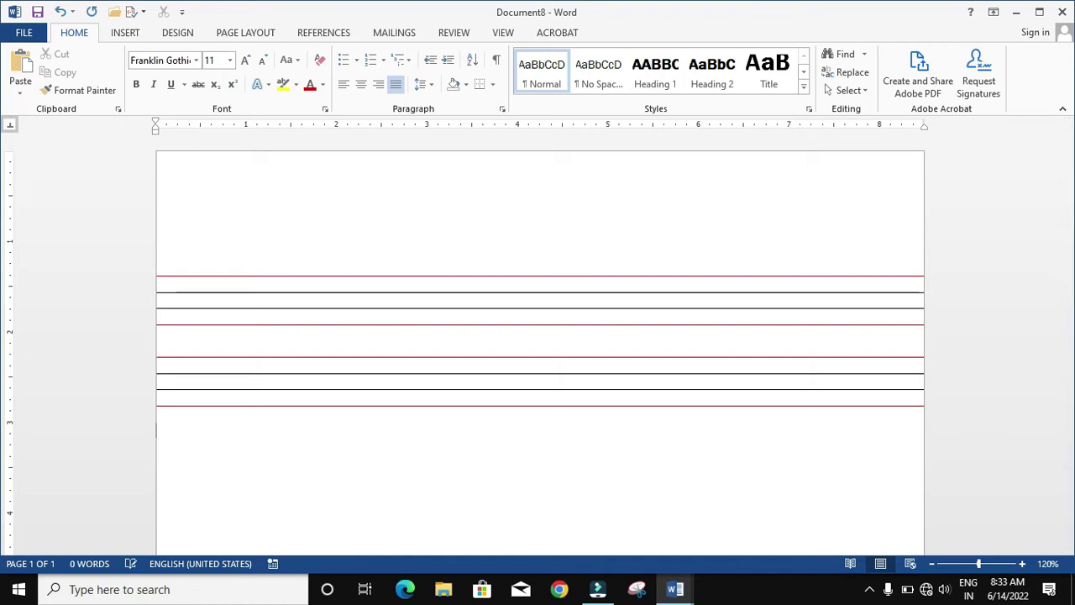
key(ctrl+v)
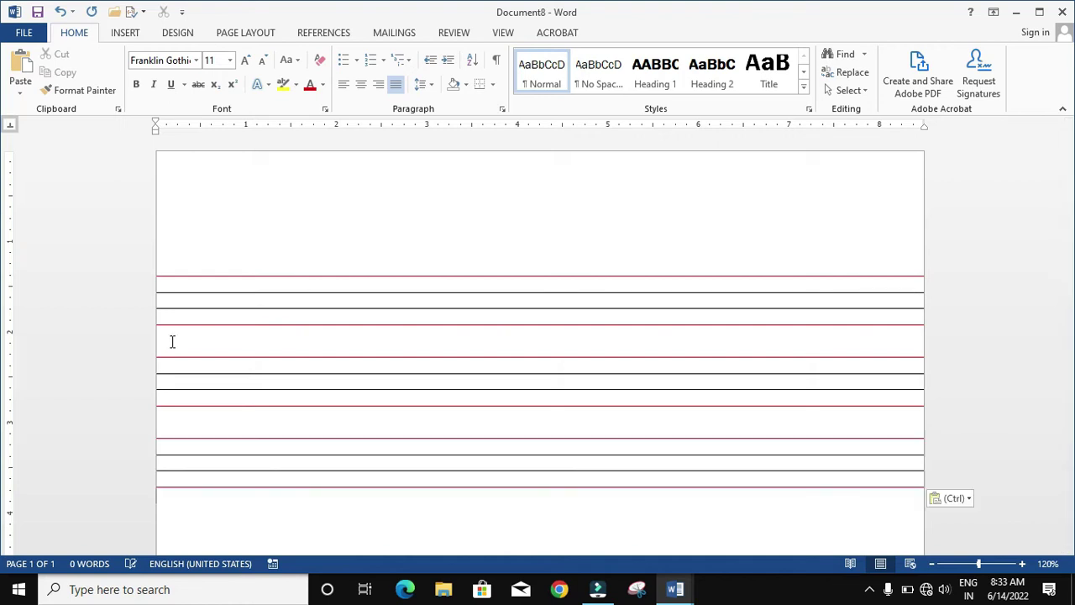
key(Return)
key(ctrl+v)
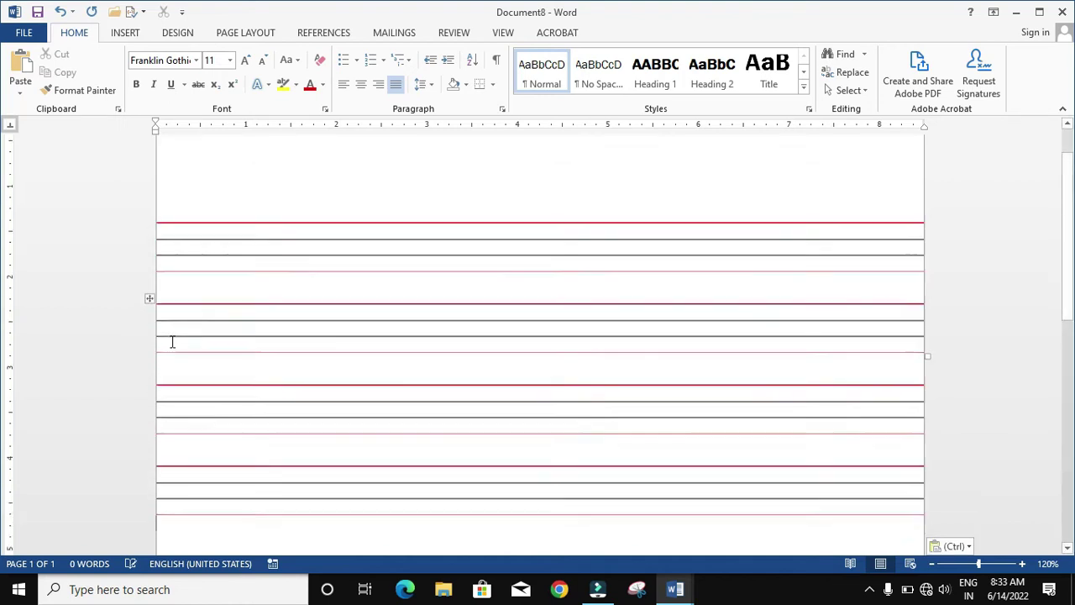
key(ctrl+v)
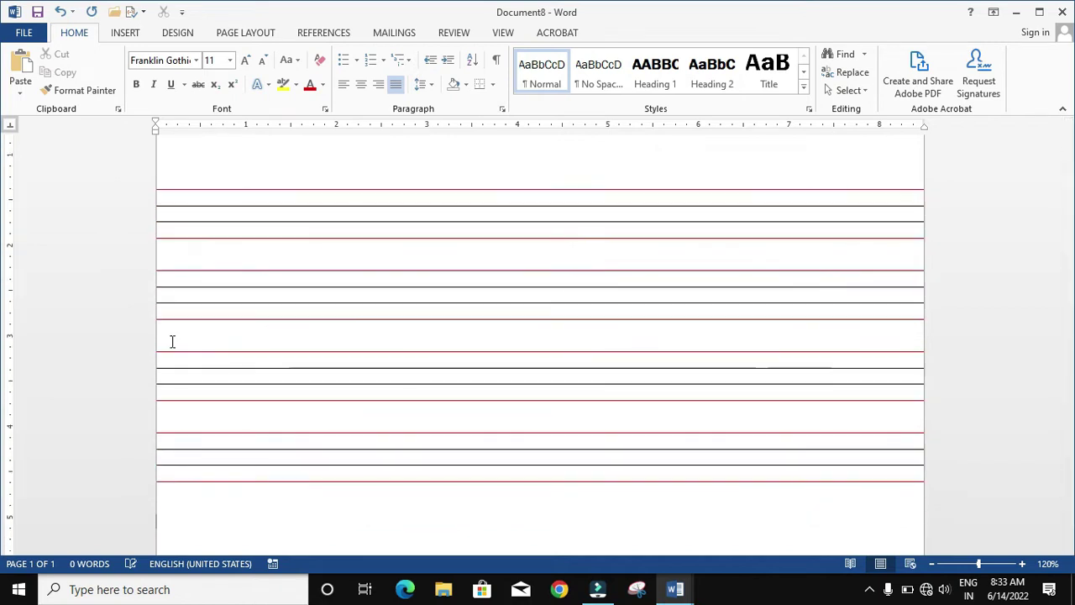
key(Return)
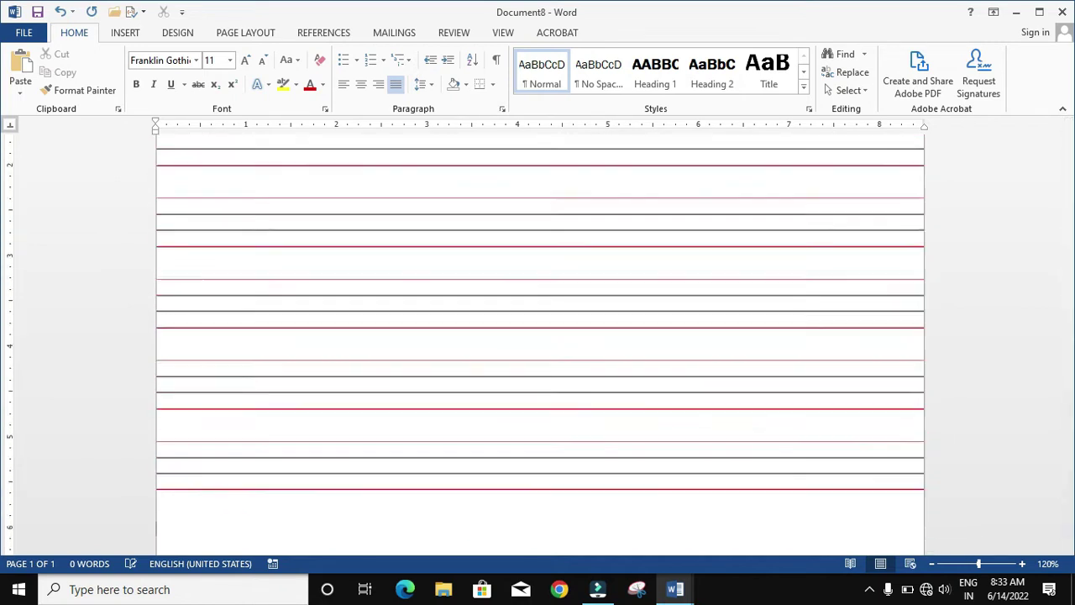
Paste five more gapped copies down to the page bottom, then return to the top.
key(ctrl+v)
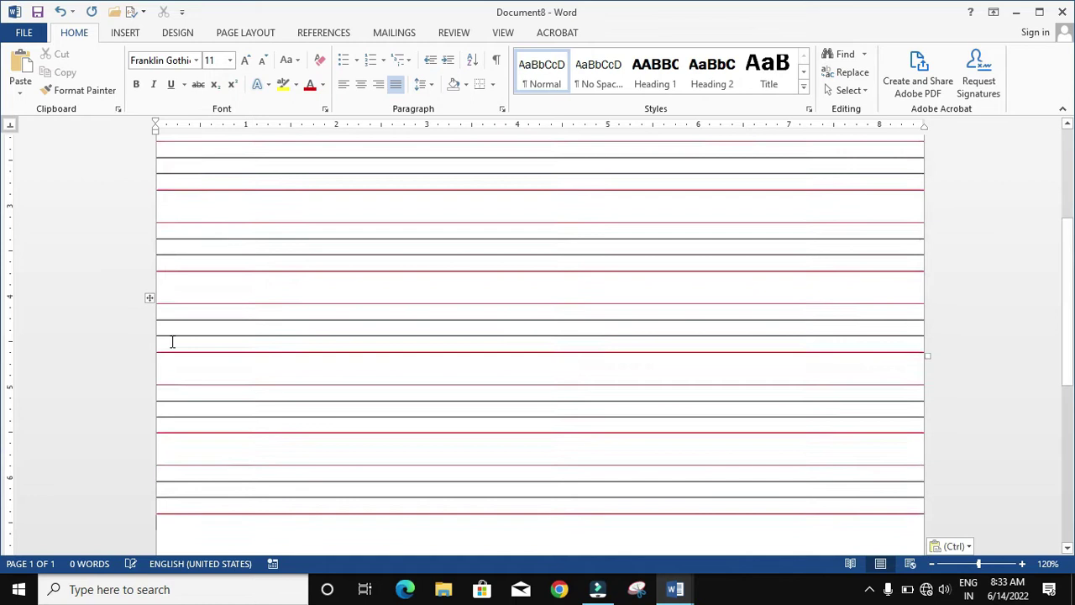
key(Return)
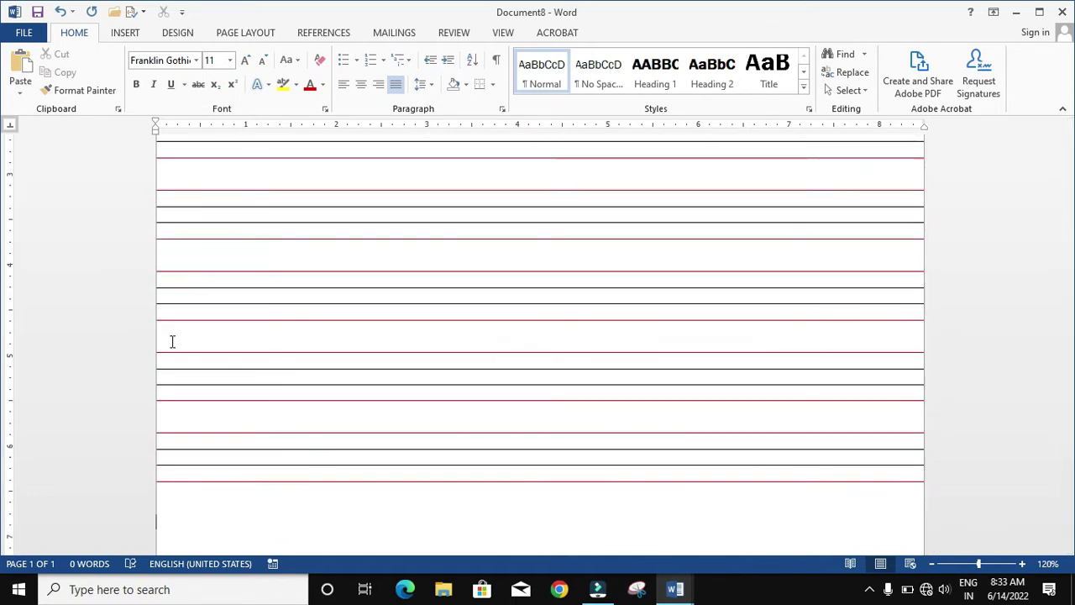
key(ctrl+v)
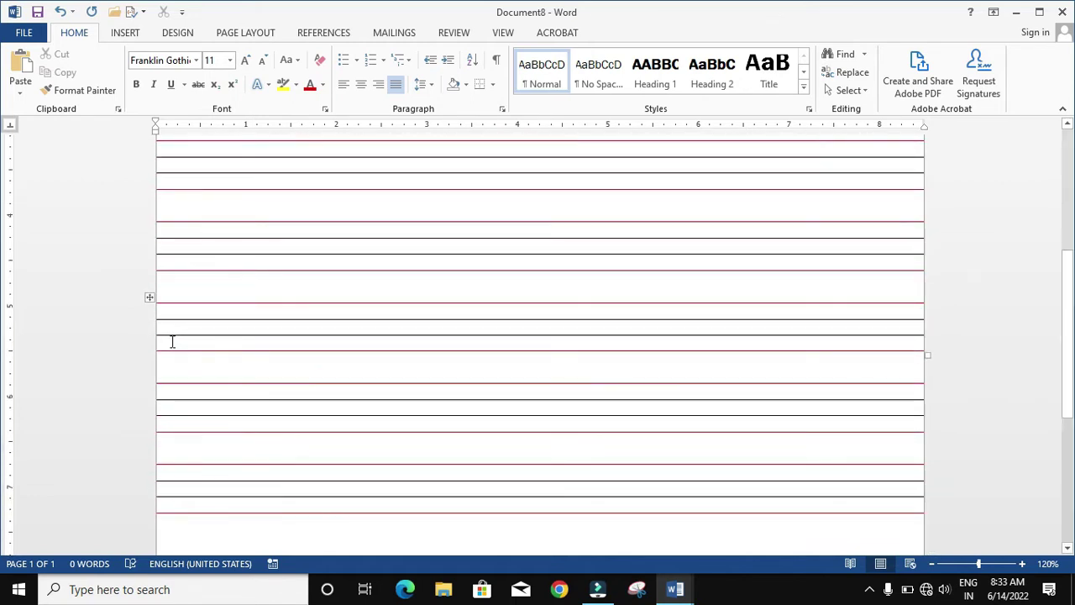
scroll(297, 449, down, 4)
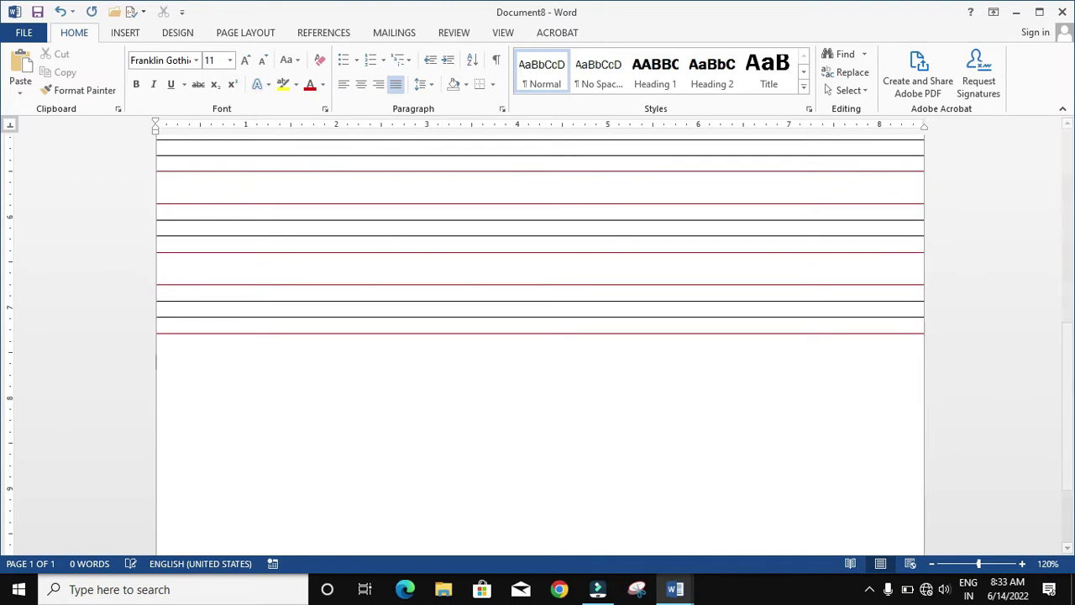
key(ctrl+v)
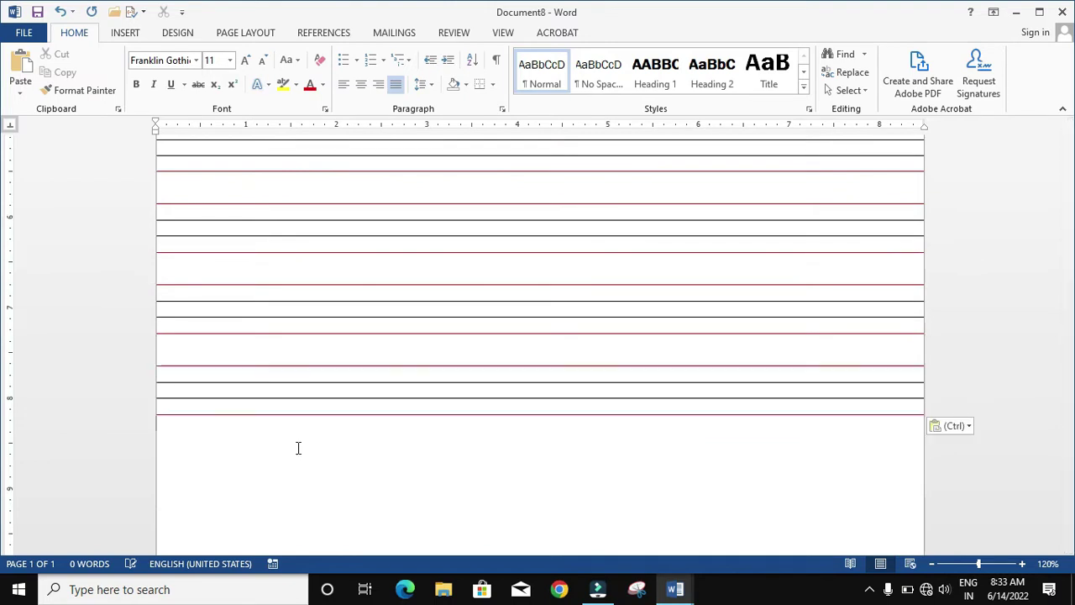
key(Return)
key(ctrl+v)
scroll(321, 429, down, 3)
key(Return)
key(ctrl+v)
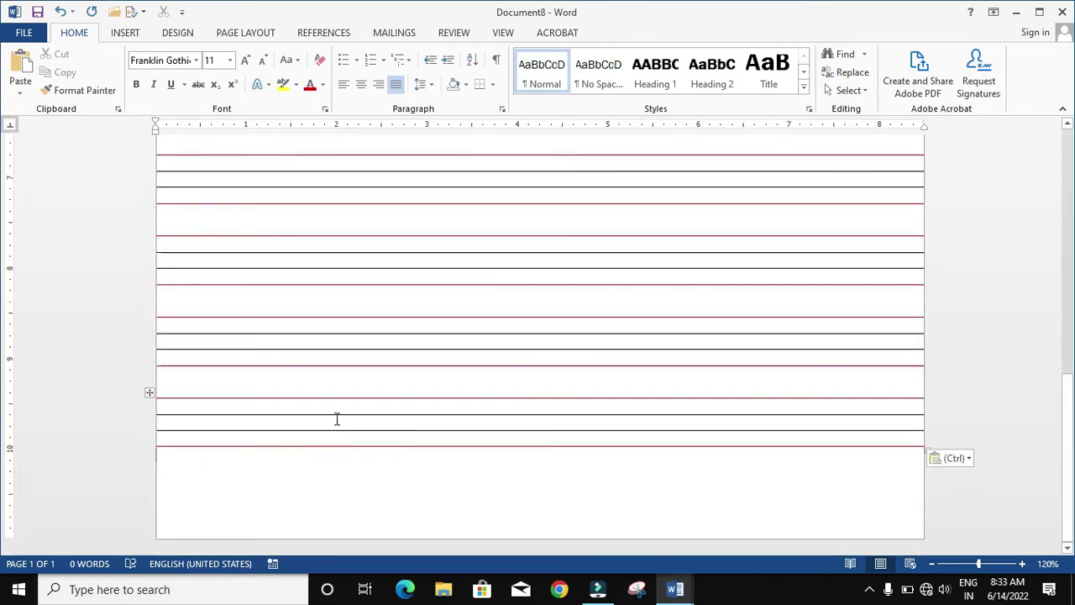
scroll(297, 403, up, 5)
scroll(296, 403, up, 5)
scroll(296, 403, up, 3)
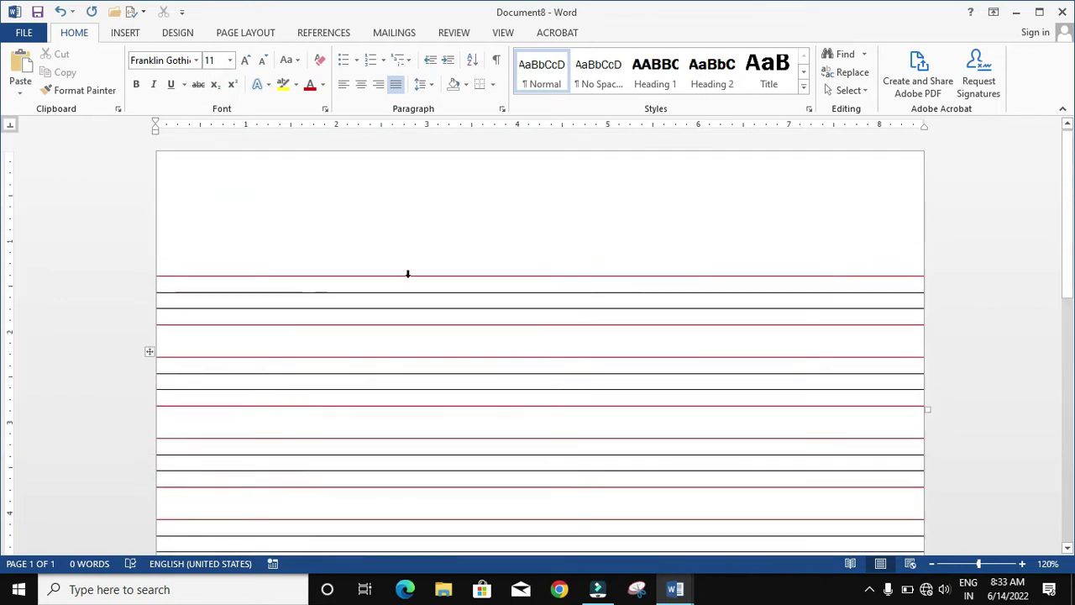
Draw a thin full-width rectangle bar above the ruled groups, outlined red with no fill.
click(125, 33)
click(218, 94)
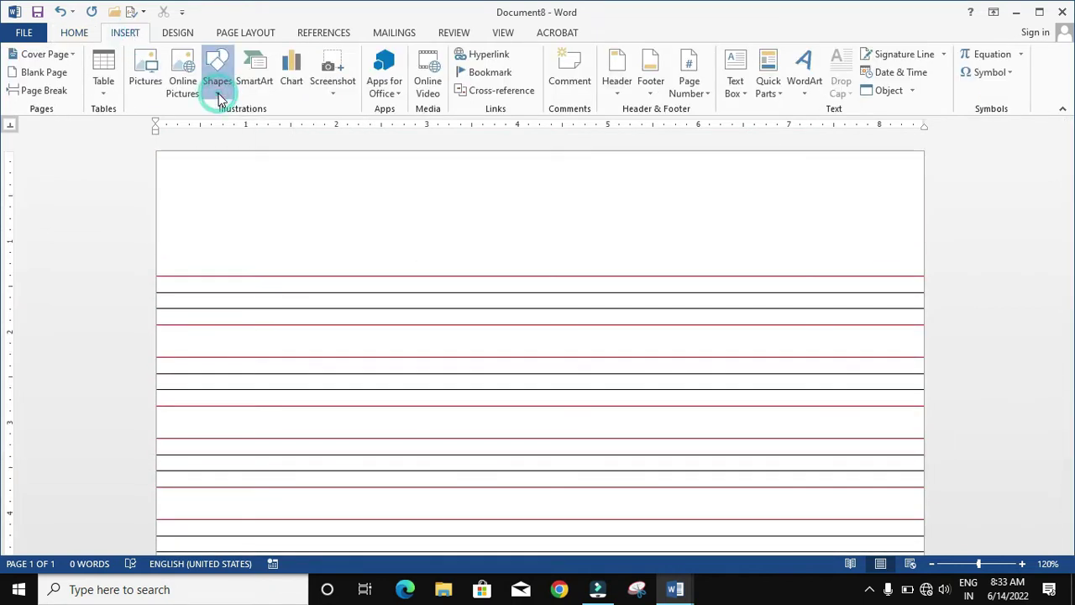
click(272, 129)
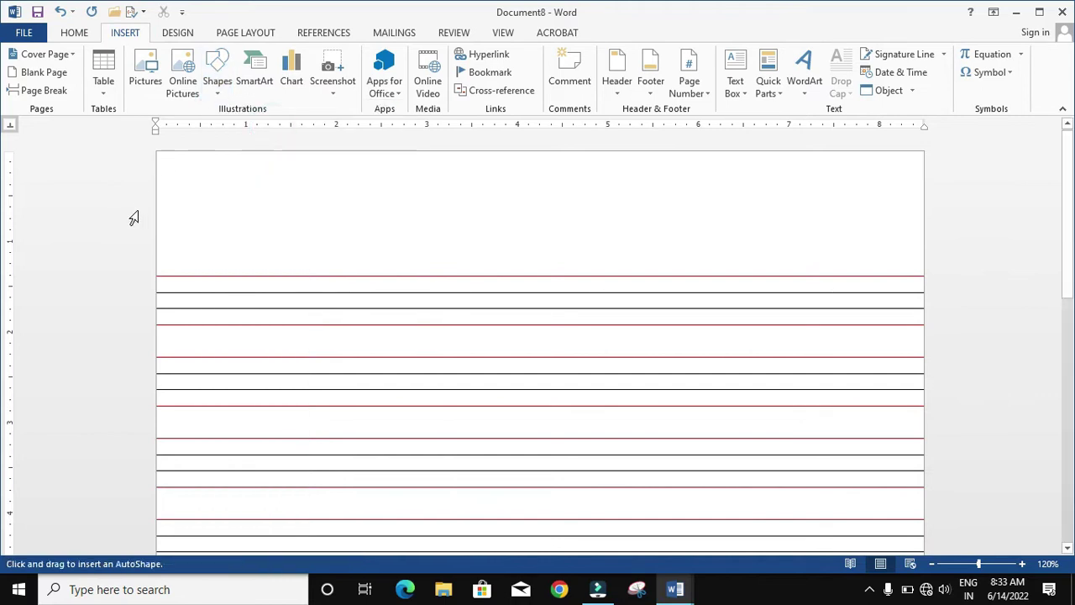
drag(158, 237, 929, 237)
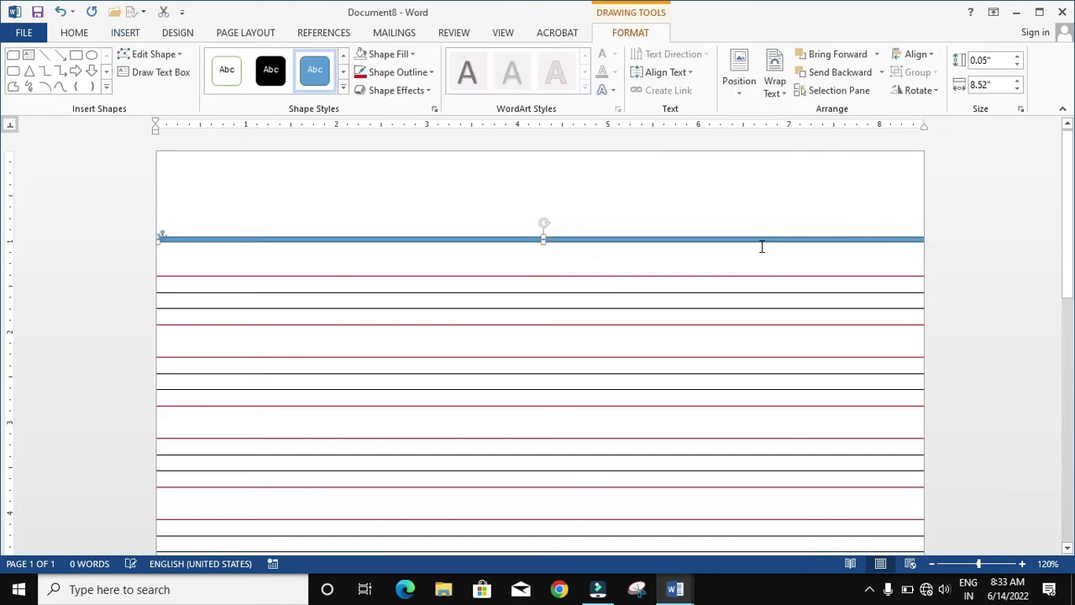
key(Down)
key(Left)
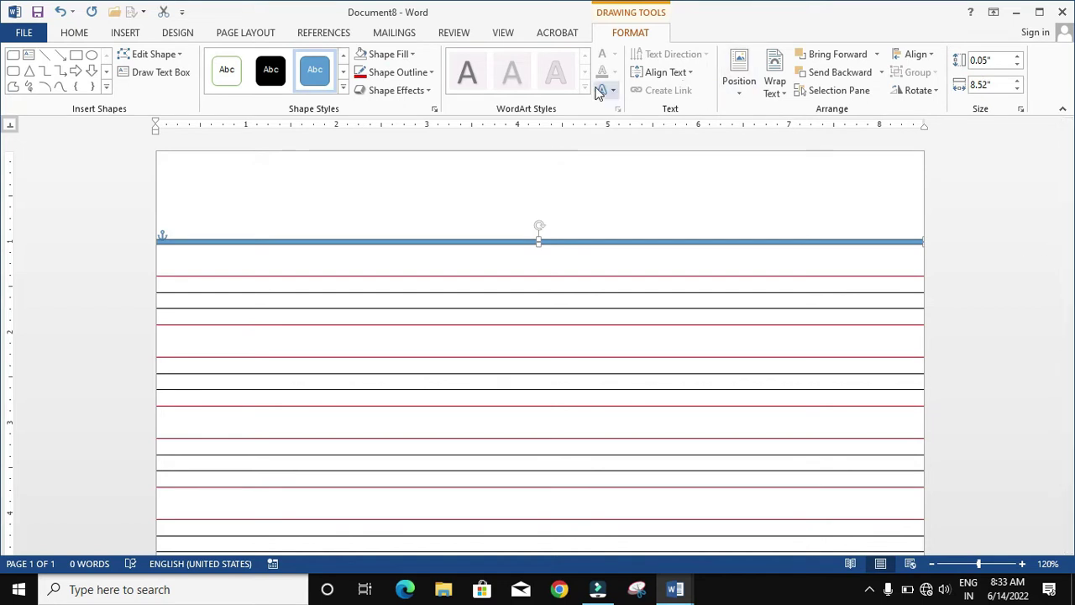
click(367, 74)
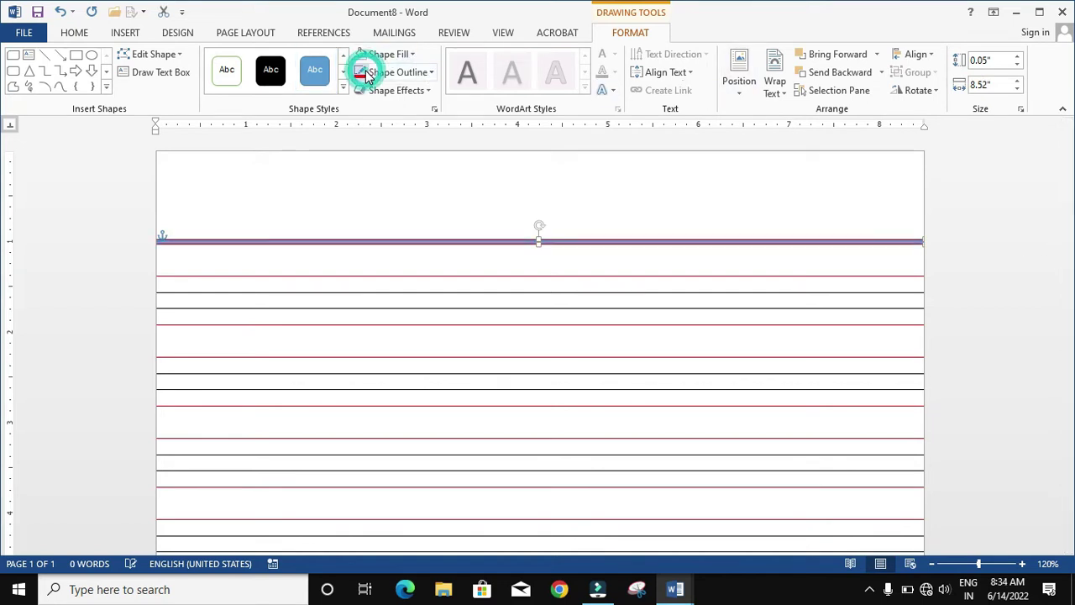
click(412, 54)
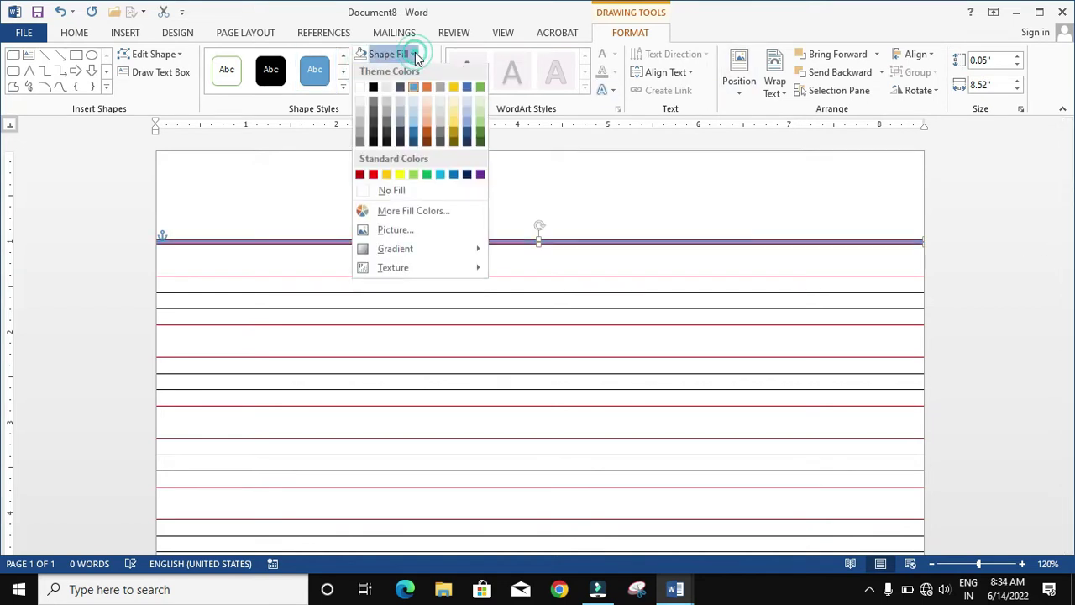
click(384, 193)
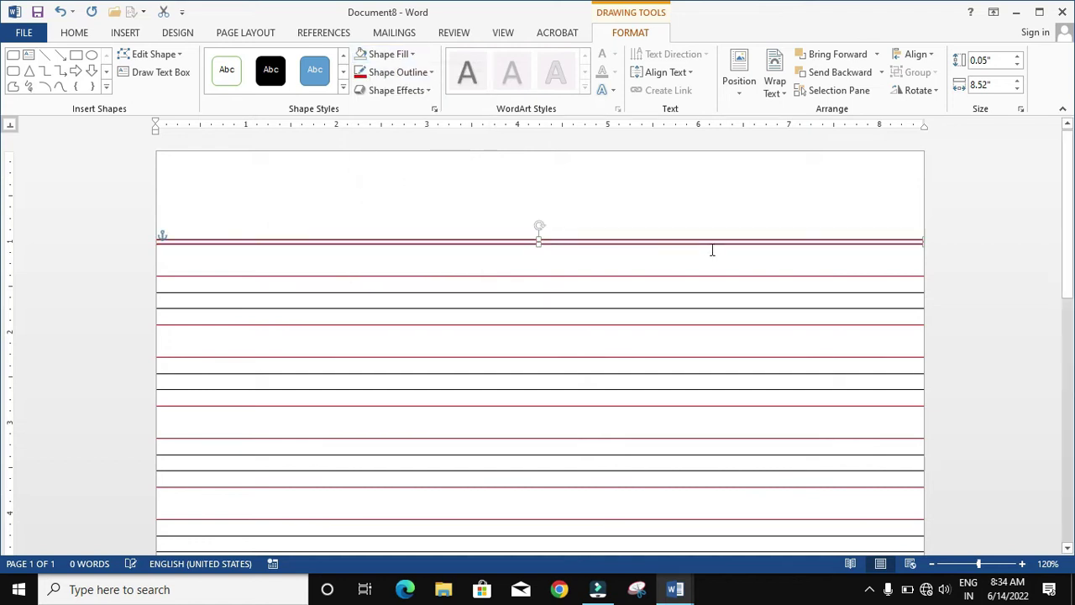
scroll(635, 208, down, 1)
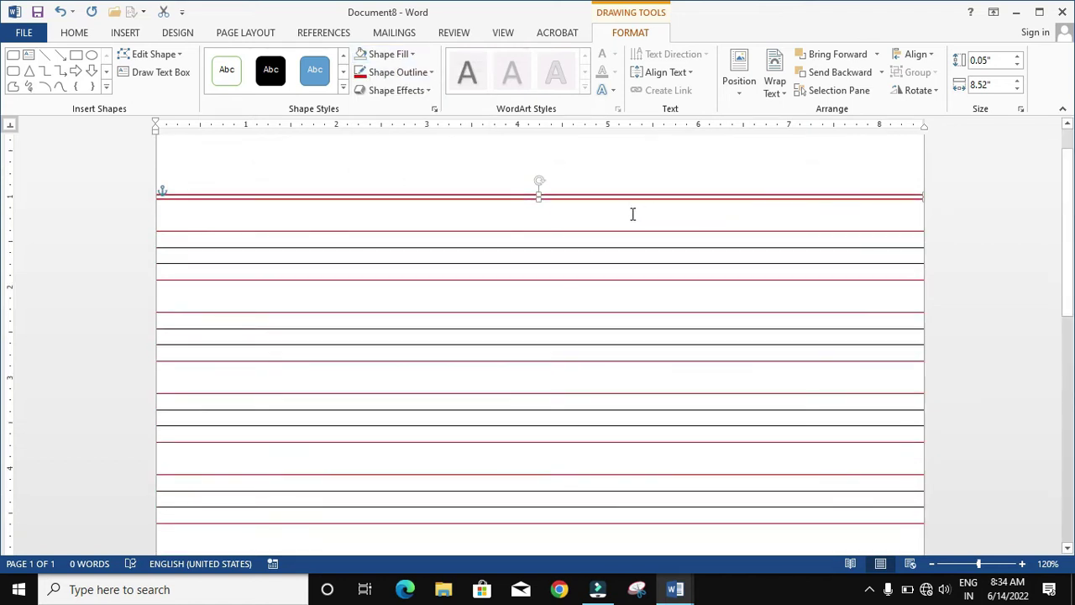
Duplicate the double red line and rotate the copy 90° so it stands vertical.
key(Down)
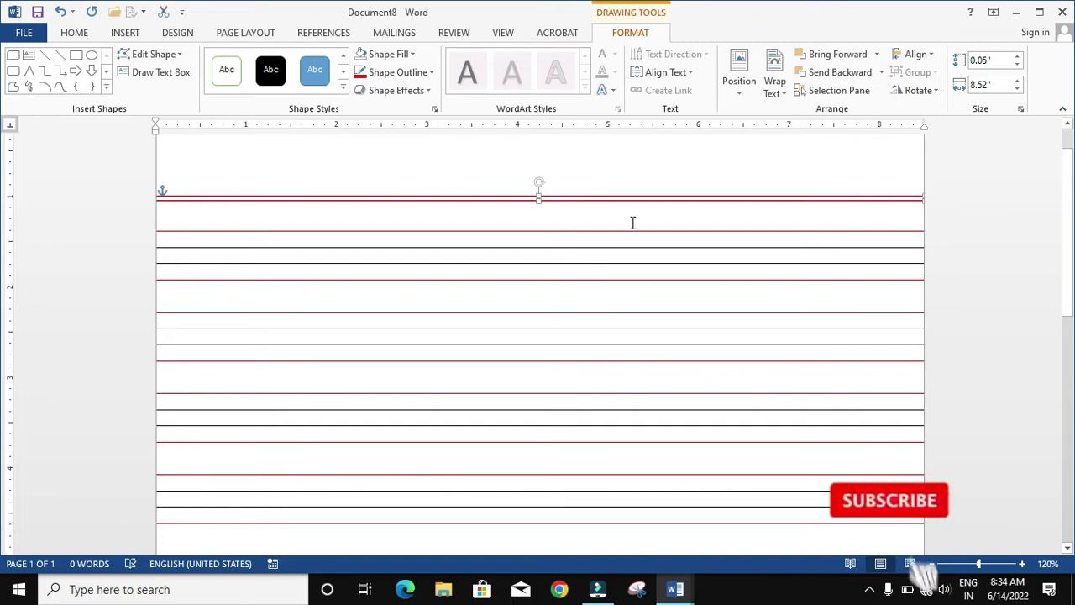
key(ctrl+d)
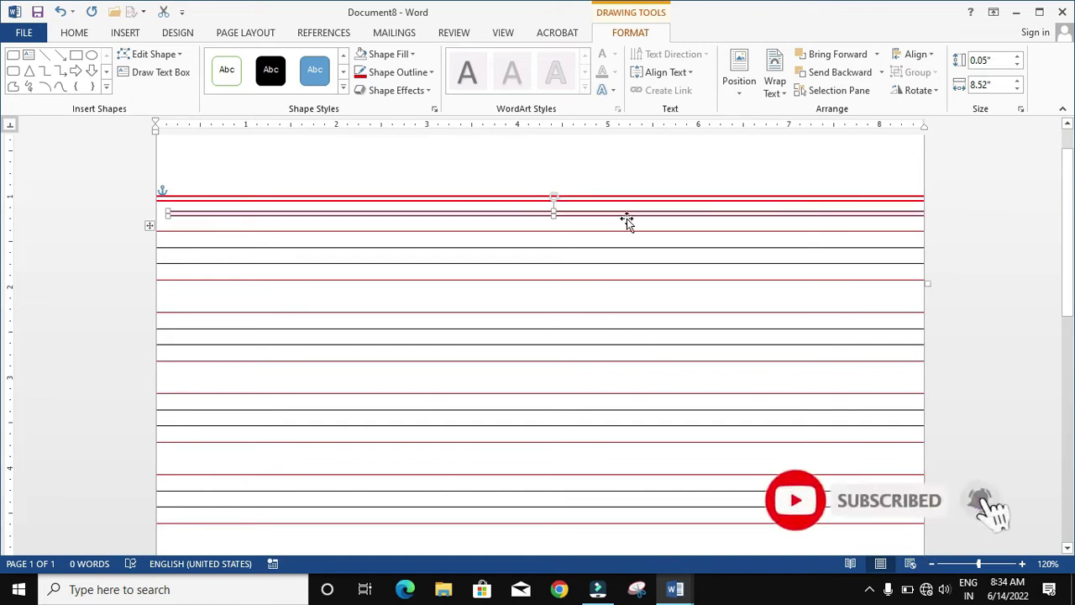
drag(627, 217, 628, 160)
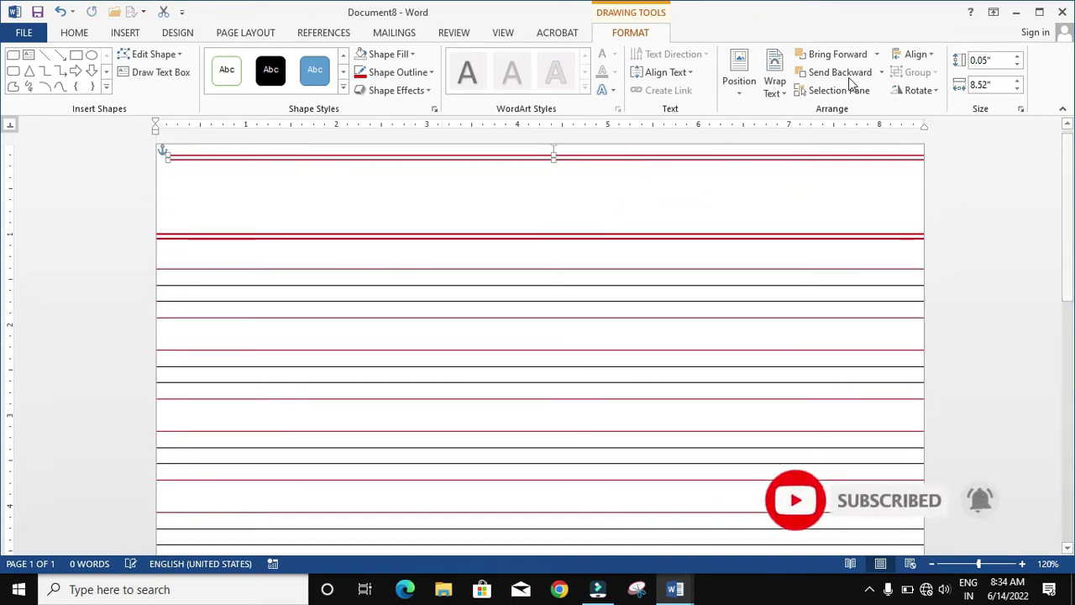
click(938, 91)
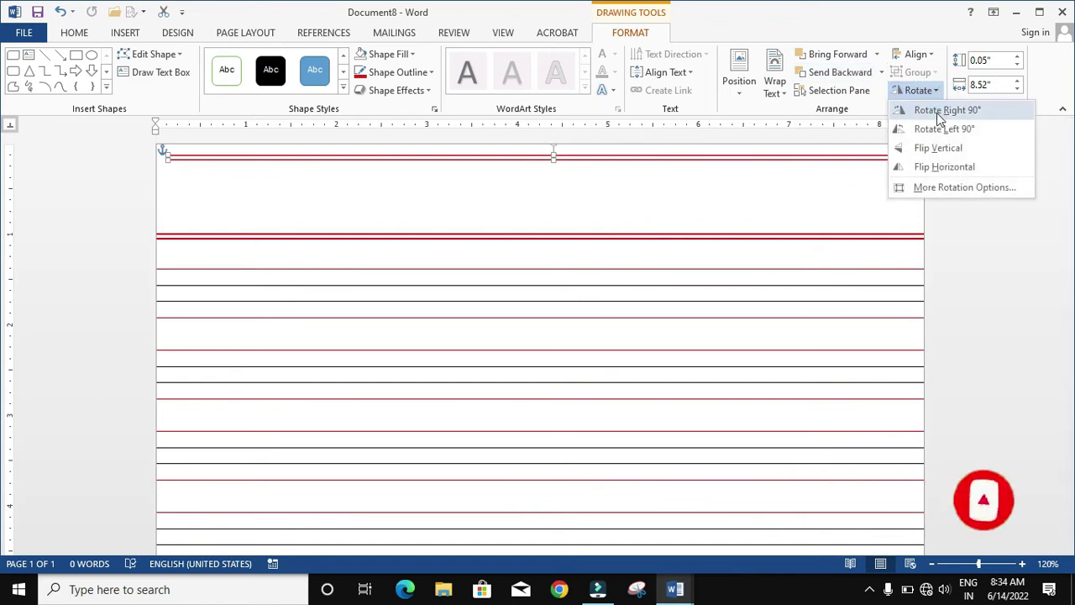
click(946, 129)
Place the vertical line at the left margin and stretch it to 14.12" down the page.
drag(554, 211, 229, 278)
drag(257, 300, 265, 302)
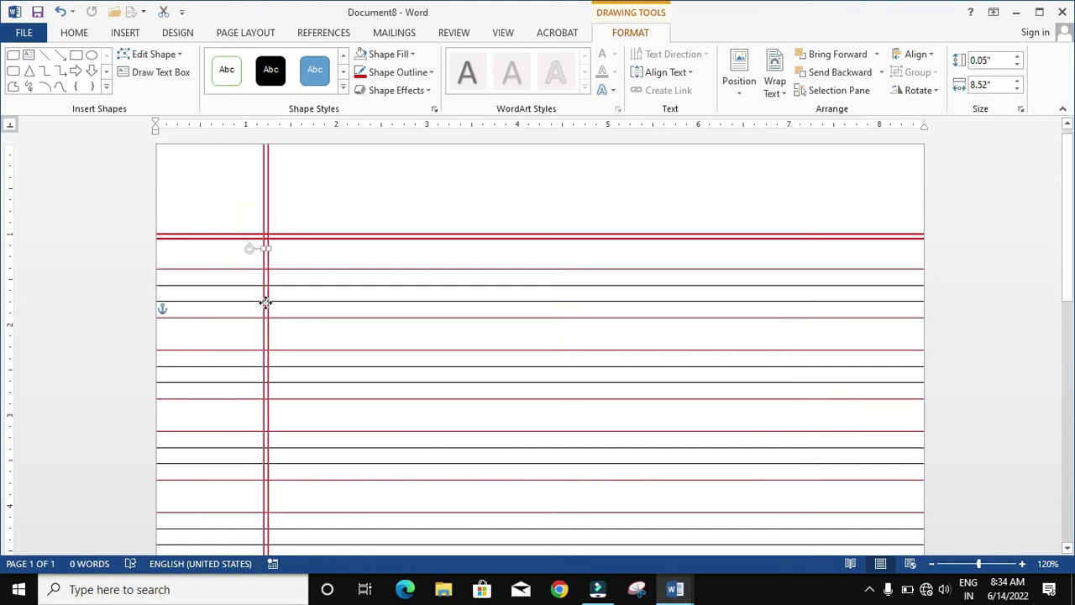
click(274, 293)
scroll(283, 303, down, 5)
scroll(281, 289, down, 3)
mouse_move(266, 275)
mouse_down()
mouse_move(263, 543)
mouse_move(265, 534)
mouse_up()
scroll(331, 371, up, 10)
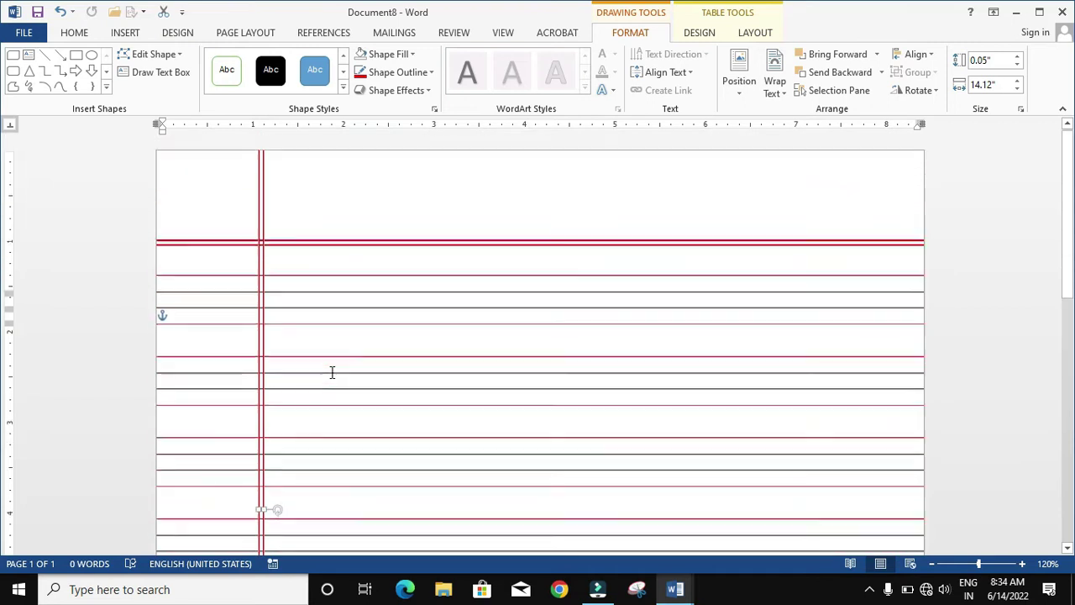
click(333, 208)
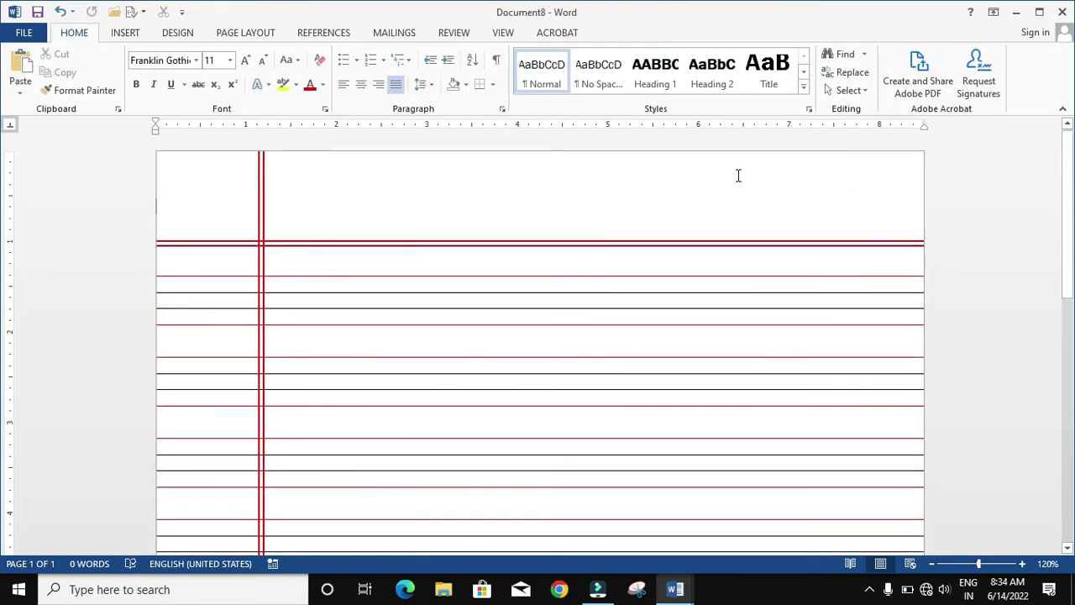
Draw a 0.64" by 1.46" rounded rectangle top-right with a red outline and no fill.
click(117, 36)
click(218, 80)
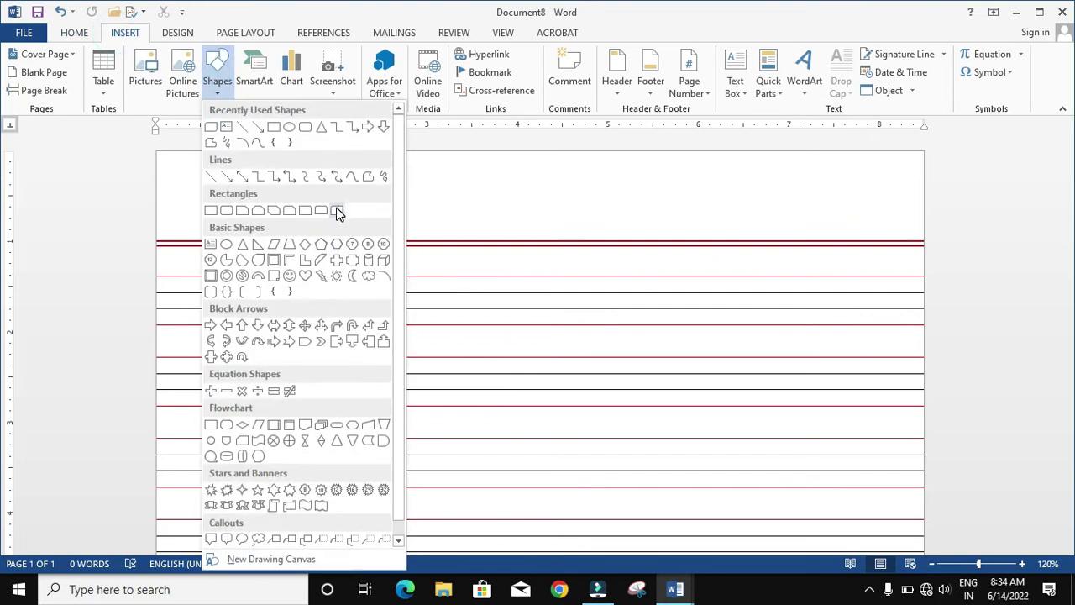
click(337, 210)
drag(749, 166, 880, 222)
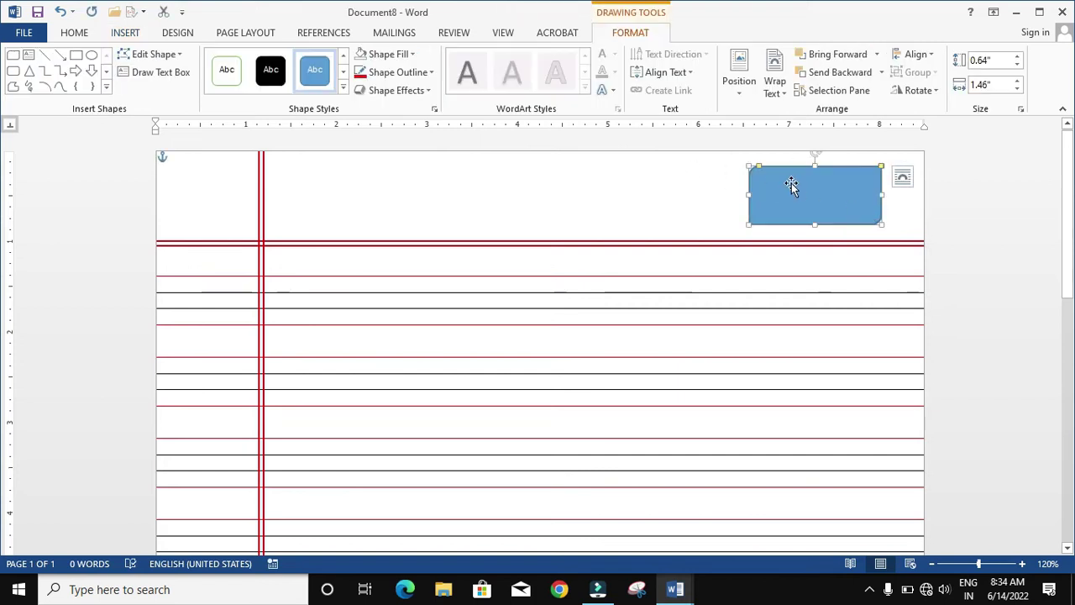
click(361, 74)
click(413, 55)
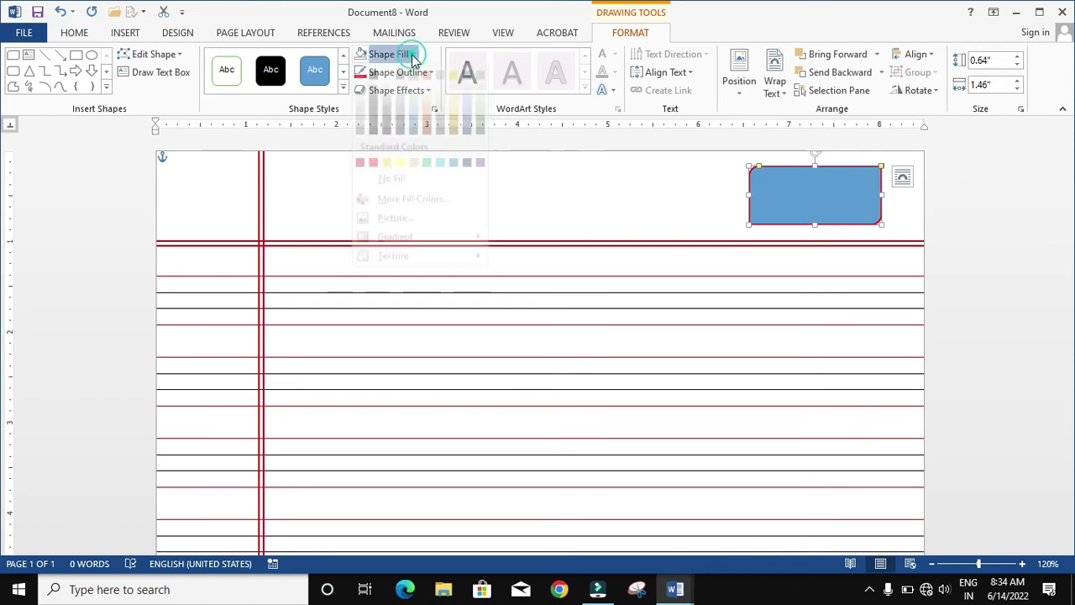
click(382, 193)
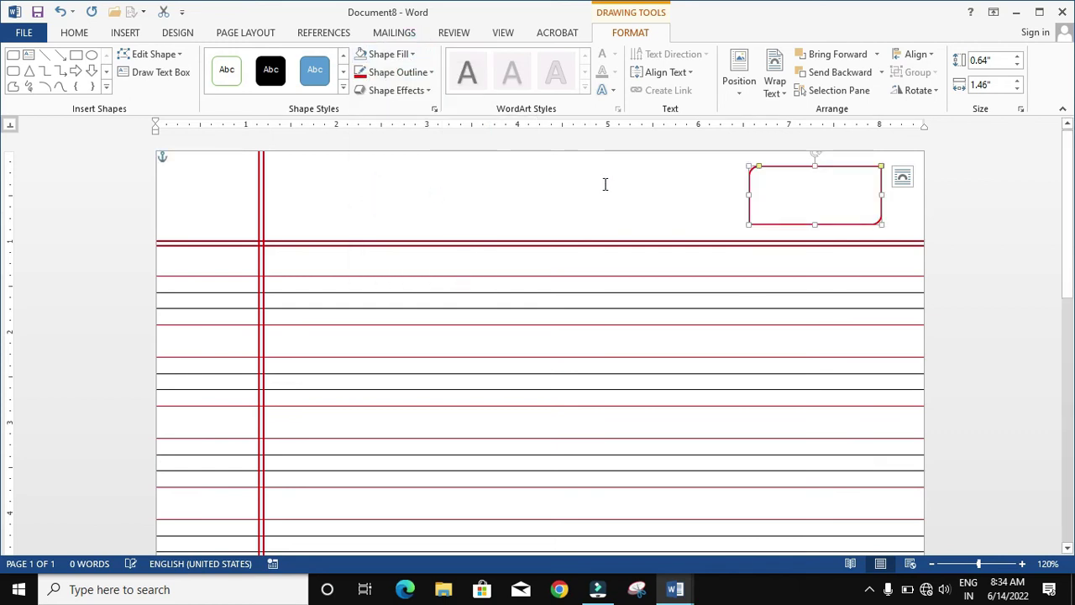
click(126, 34)
Draw a text box left of the red box holding 'Date........' and 'Page No........' lines.
click(738, 84)
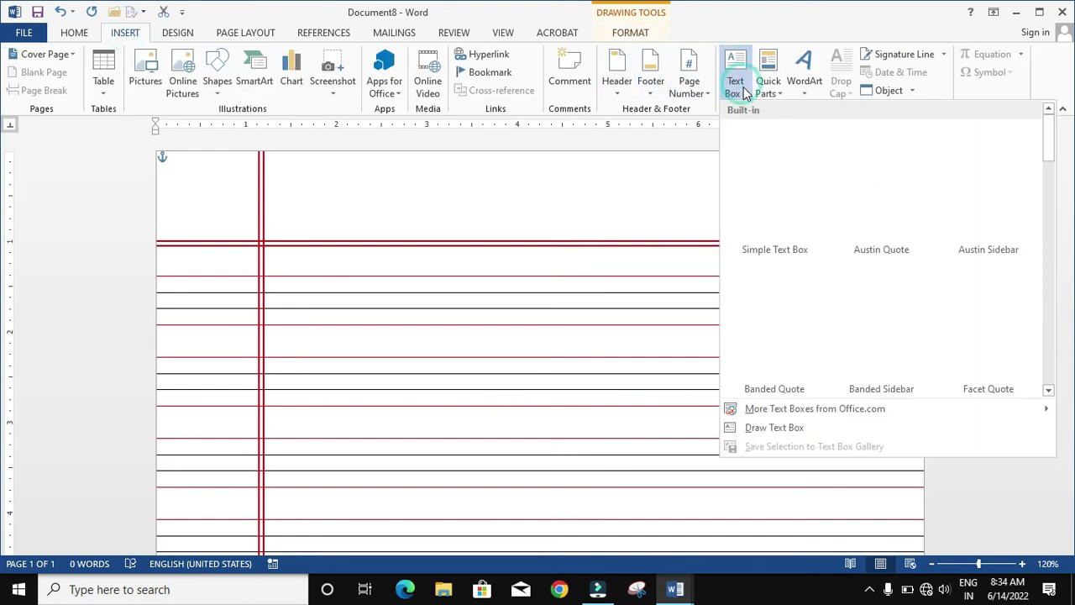
click(770, 428)
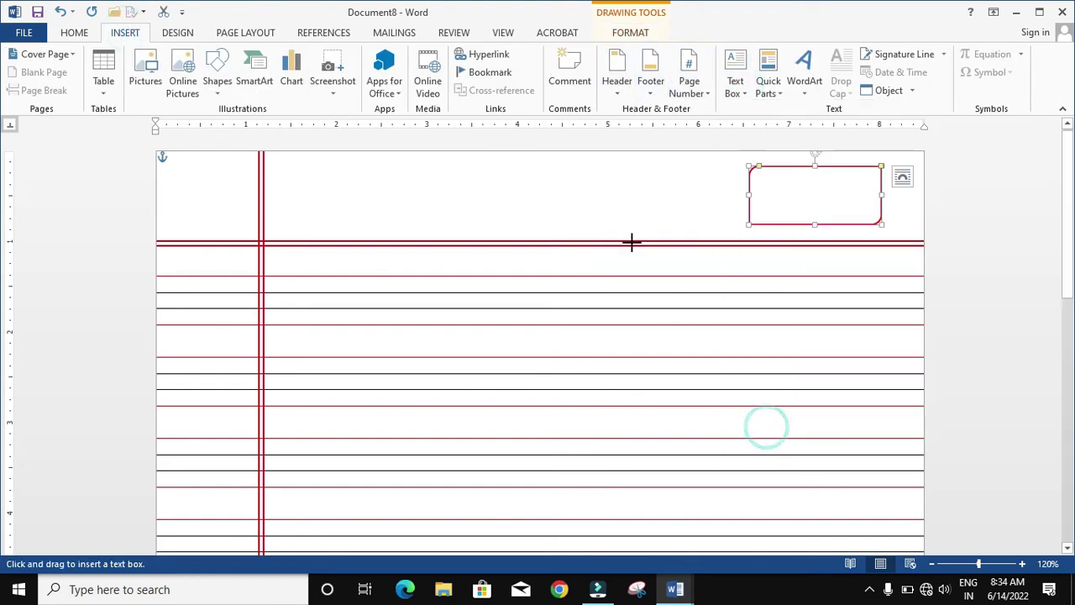
drag(539, 167, 687, 226)
text(Date....................)
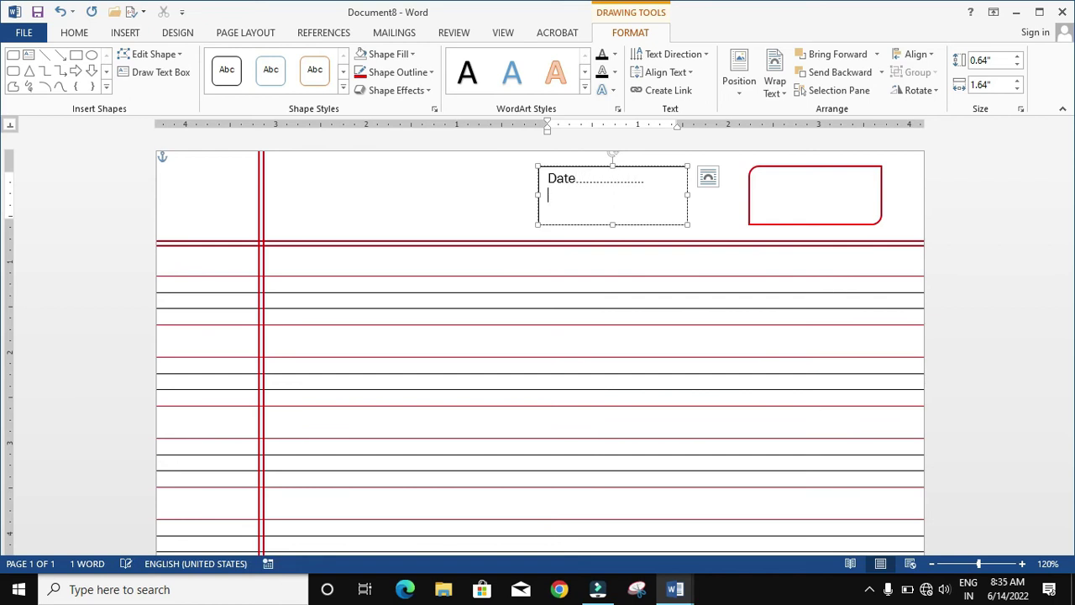
text(ge No............)
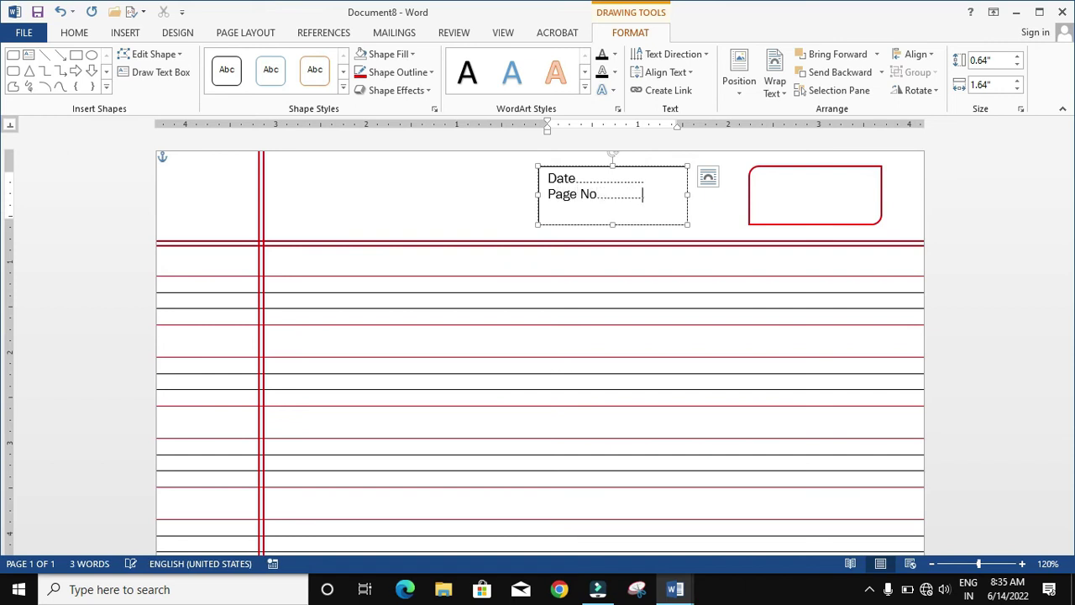
Give the text box no fill and no outline, then select its Date and Page No text.
click(569, 168)
click(401, 55)
click(401, 194)
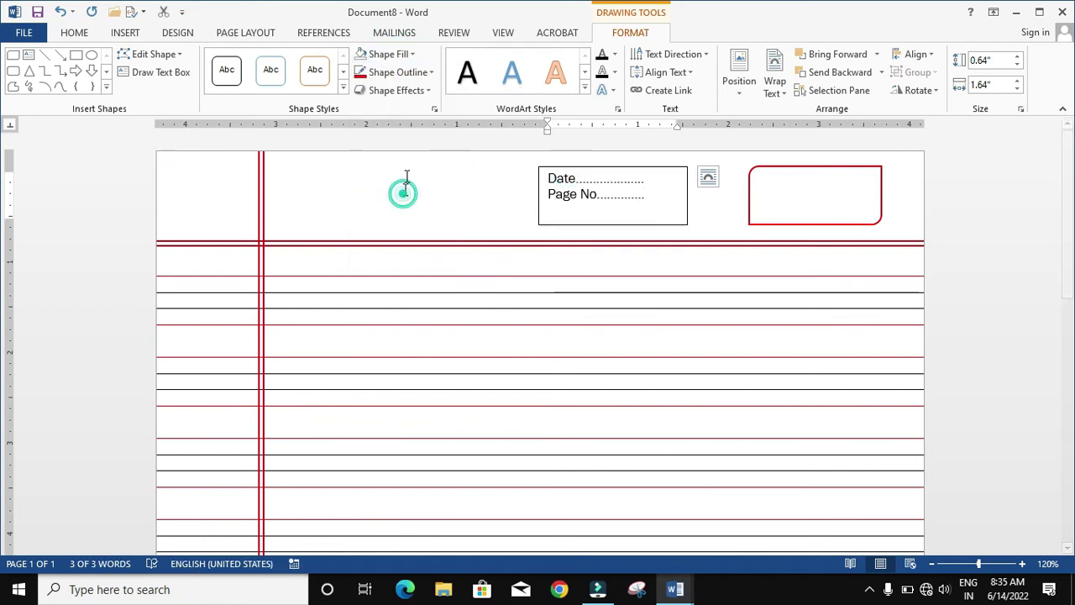
click(431, 73)
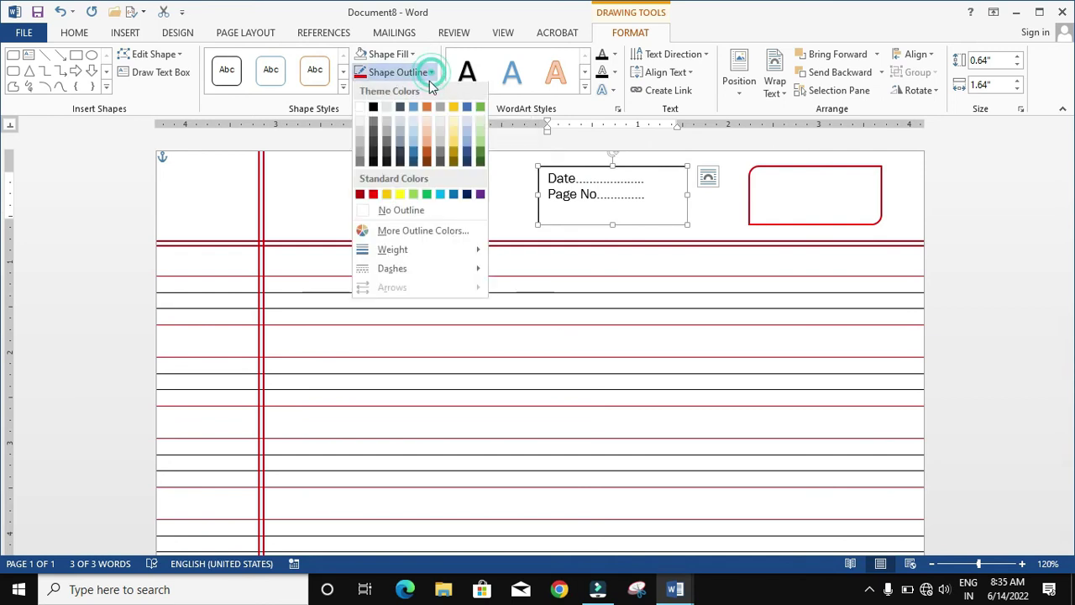
click(382, 212)
drag(544, 177, 657, 192)
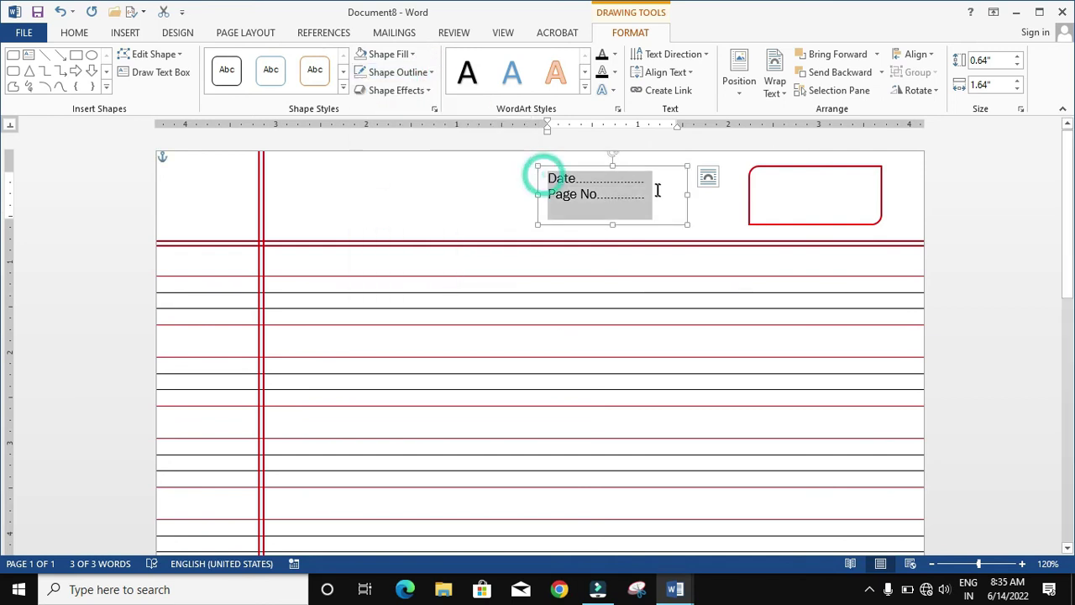
Make the Date and Page No text dark red and move its text box into the red rounded rectangle.
click(74, 35)
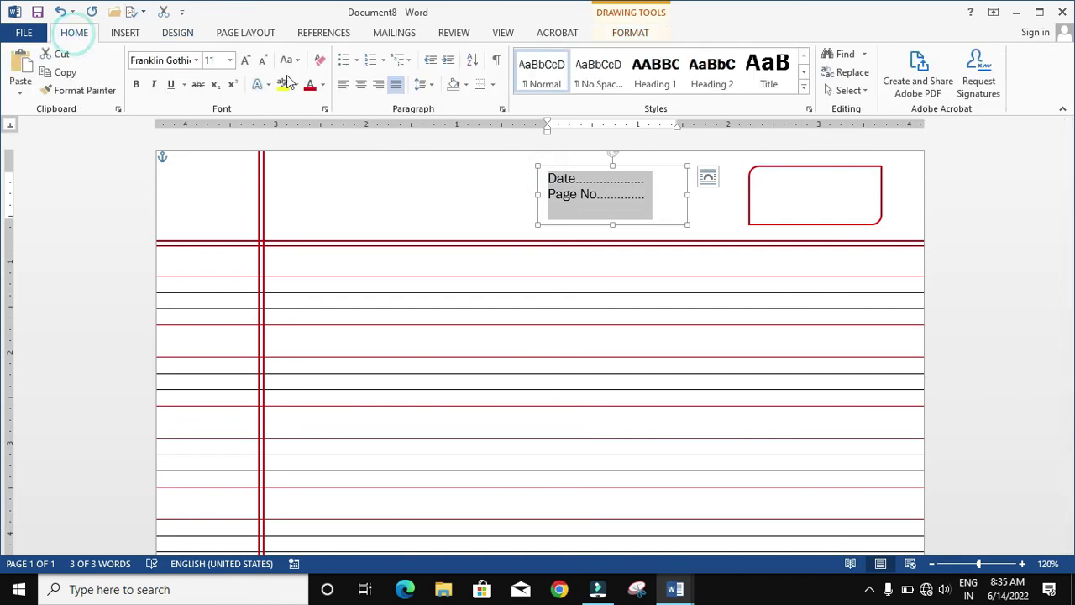
click(309, 84)
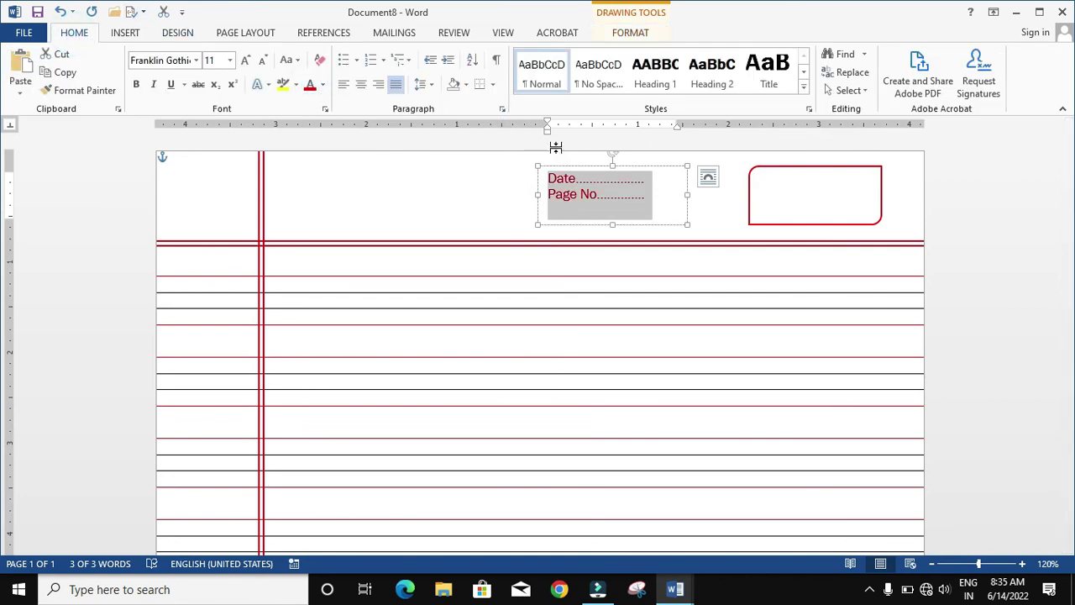
drag(574, 166, 792, 174)
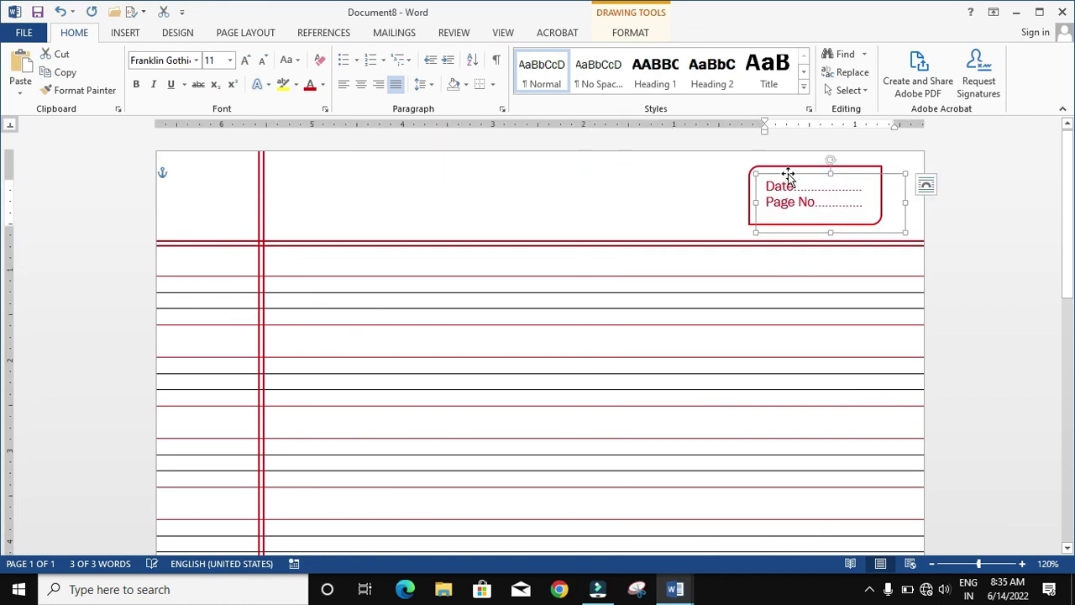
click(577, 196)
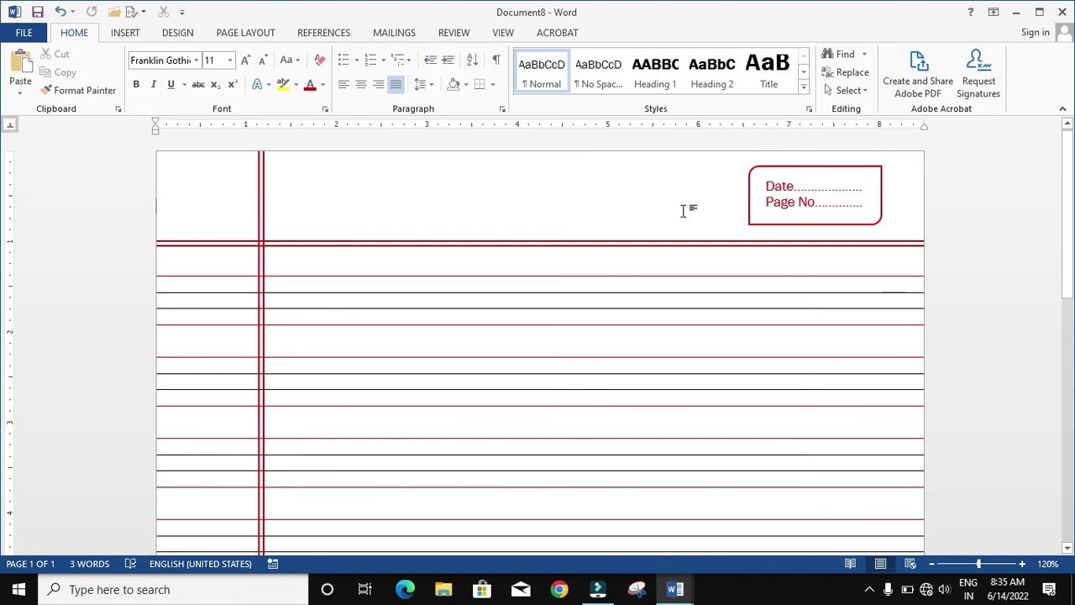
scroll(714, 248, down, 2)
scroll(718, 252, down, 2)
scroll(718, 252, up, 4)
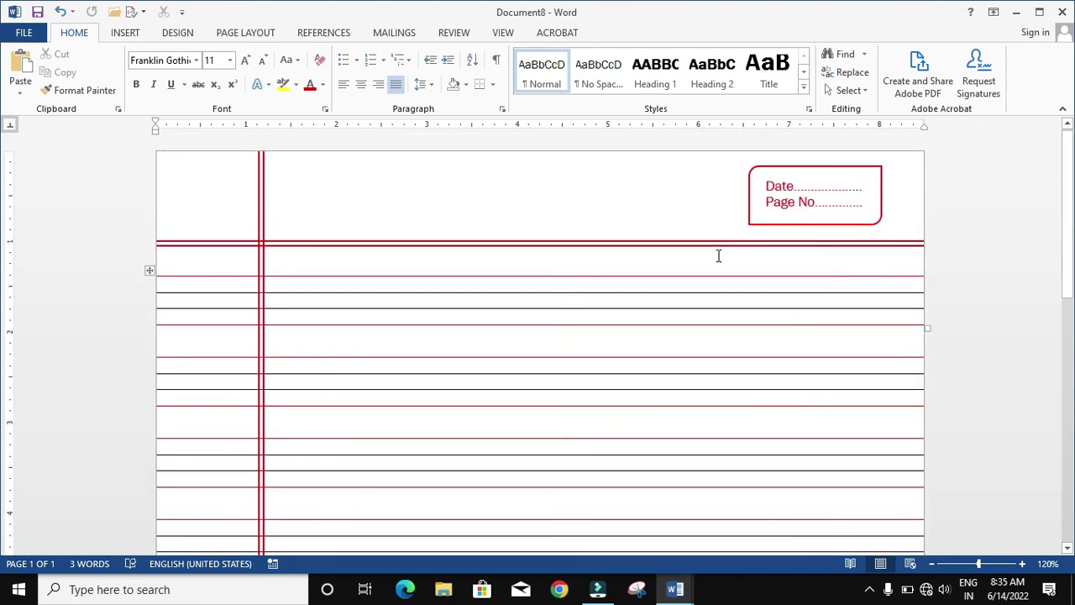